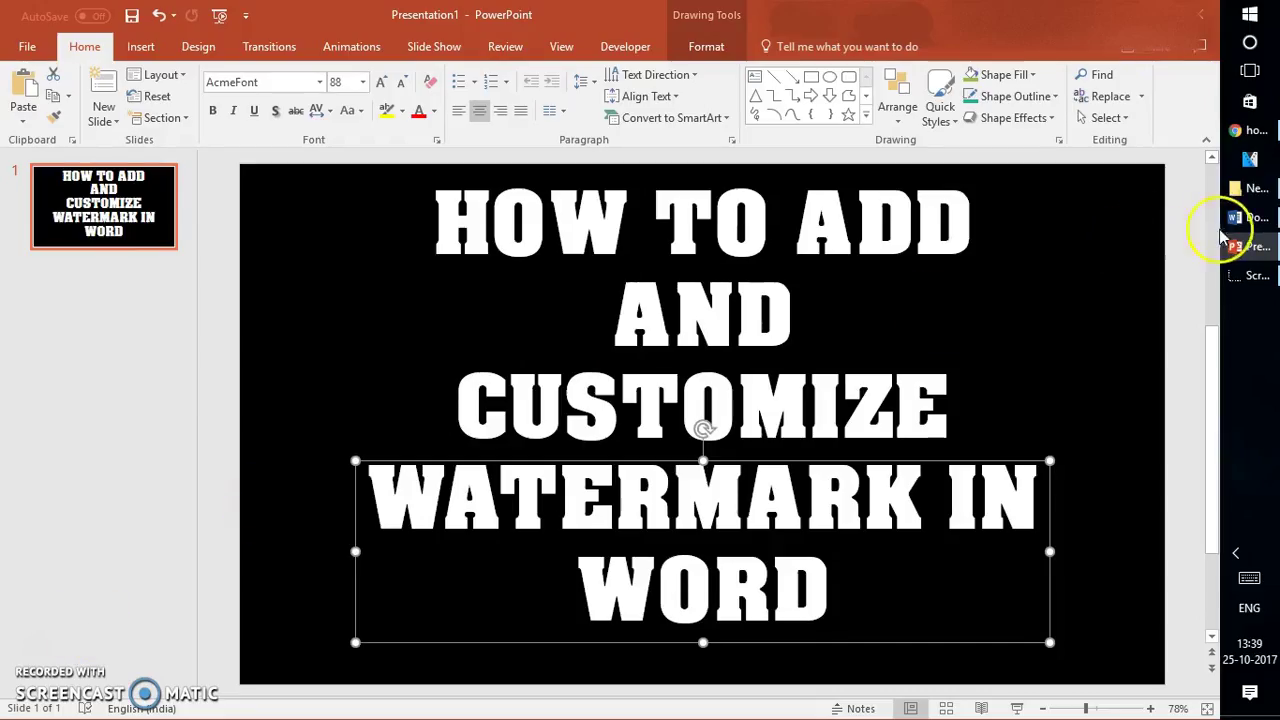
Switch to Doc1 in Word and bring up the Design Watermark gallery with CONFIDENTIAL and DO NOT COPY presets.
{"action": "left_click", "coordinate": [1252, 220]}
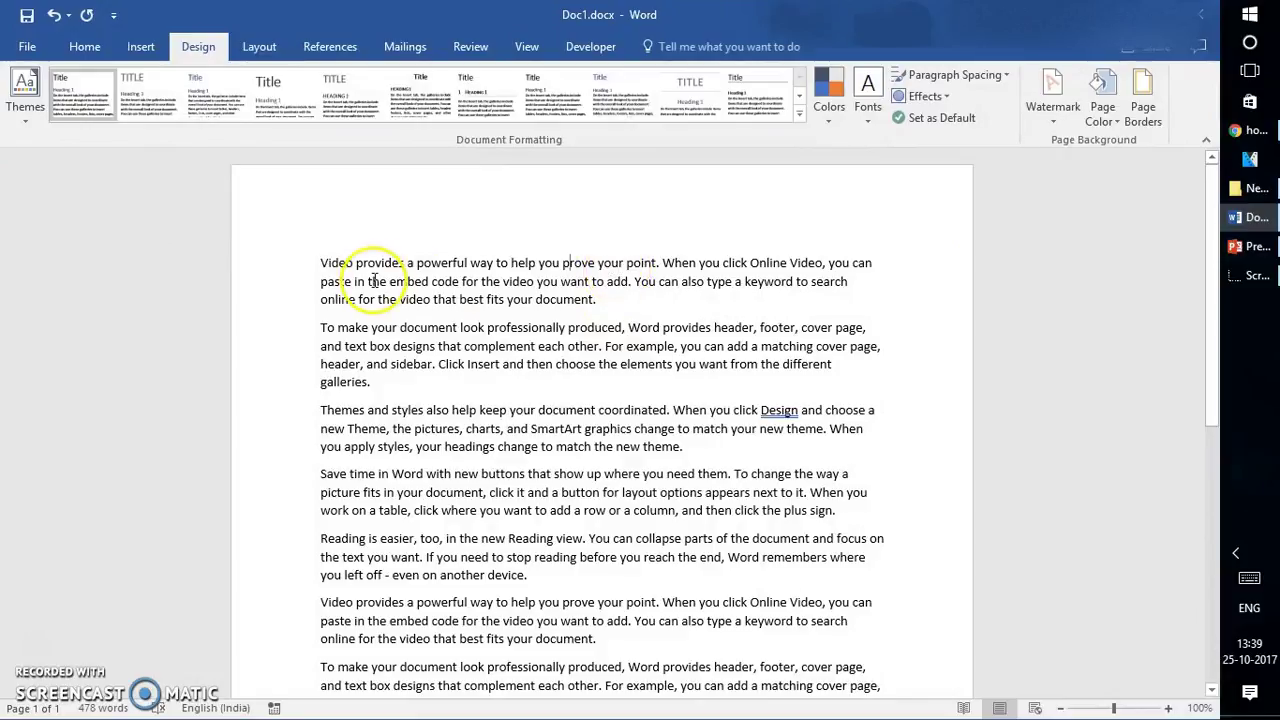
{"action": "left_click", "coordinate": [80, 46]}
{"action": "left_click", "coordinate": [563, 265]}
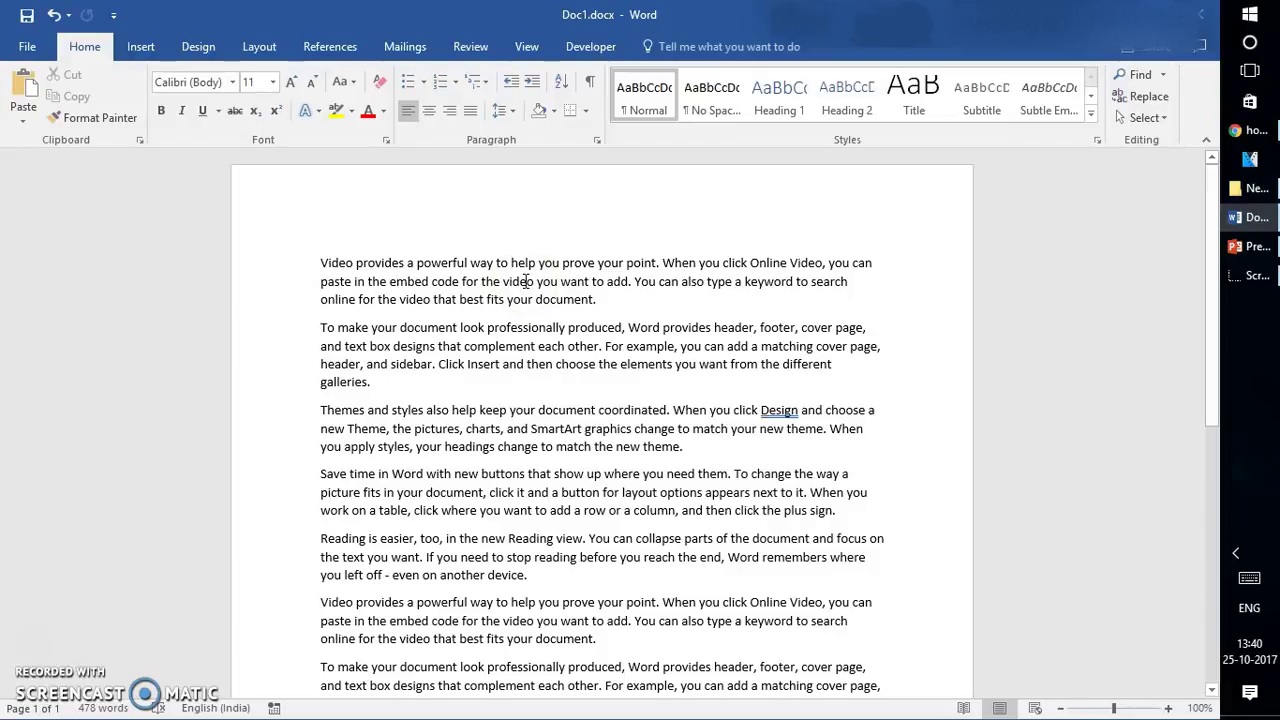
{"action": "left_click", "coordinate": [143, 47]}
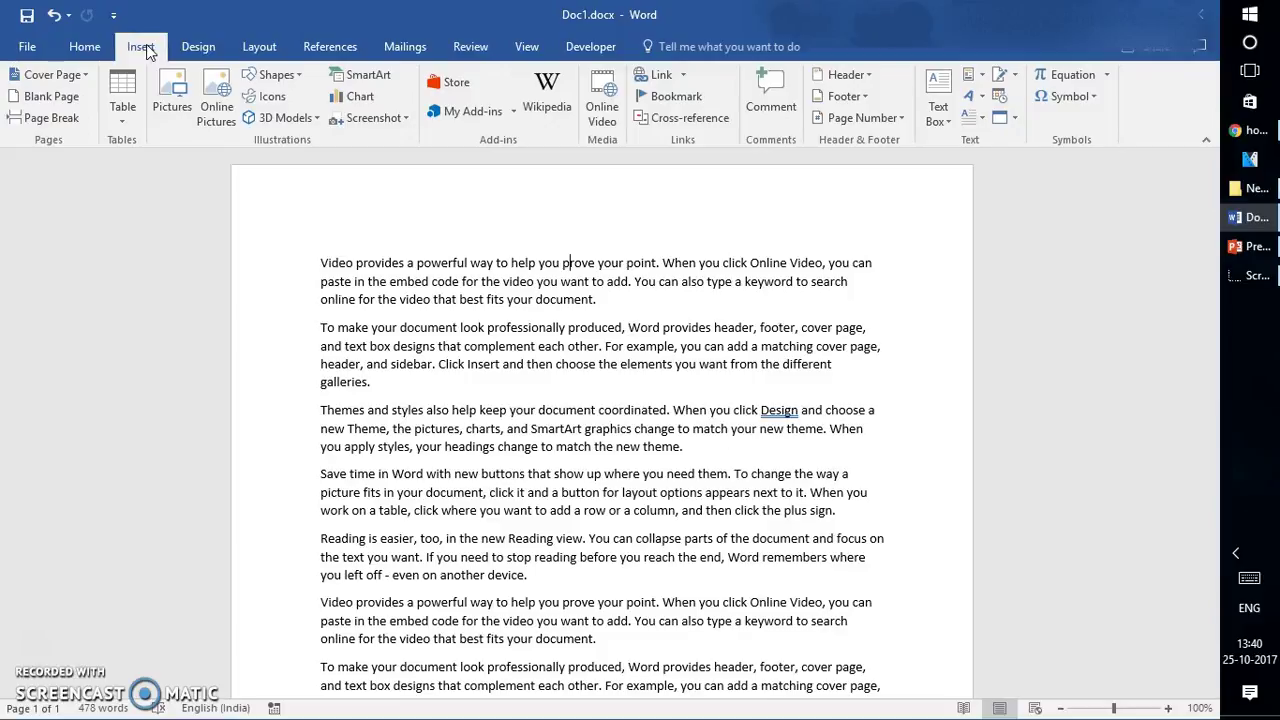
{"action": "left_click", "coordinate": [205, 48]}
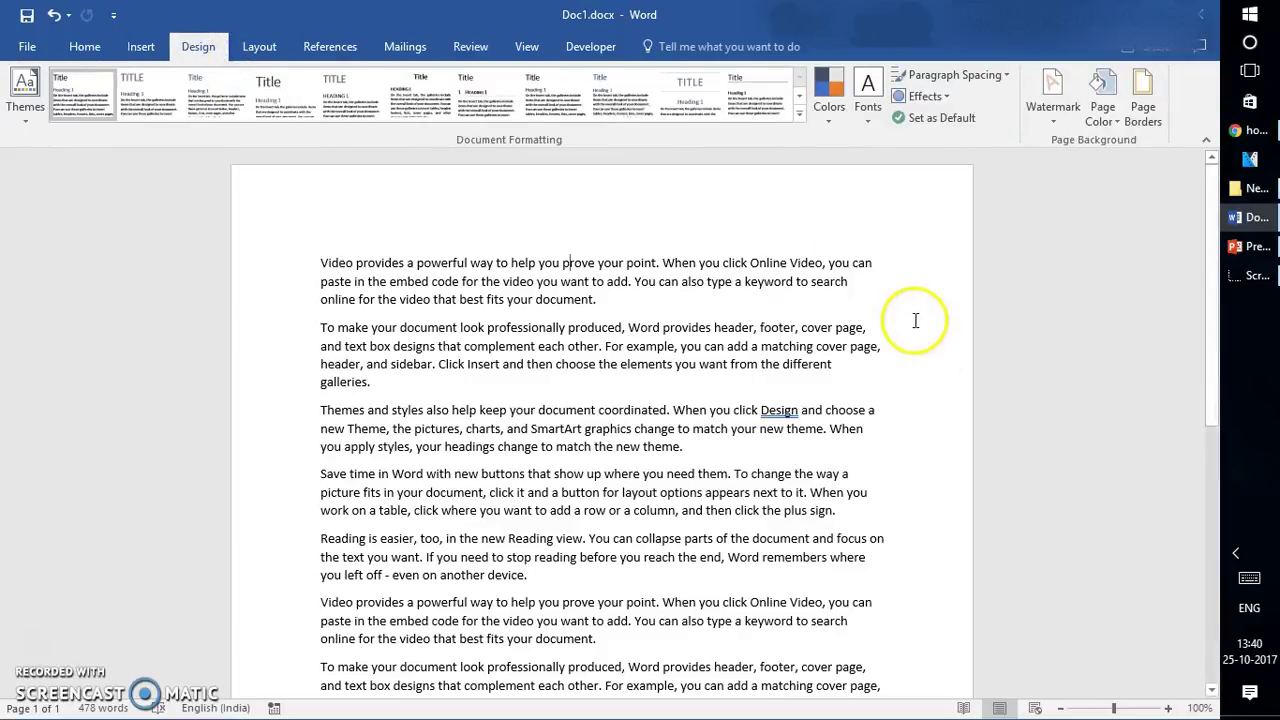
{"action": "left_click", "coordinate": [1064, 125]}
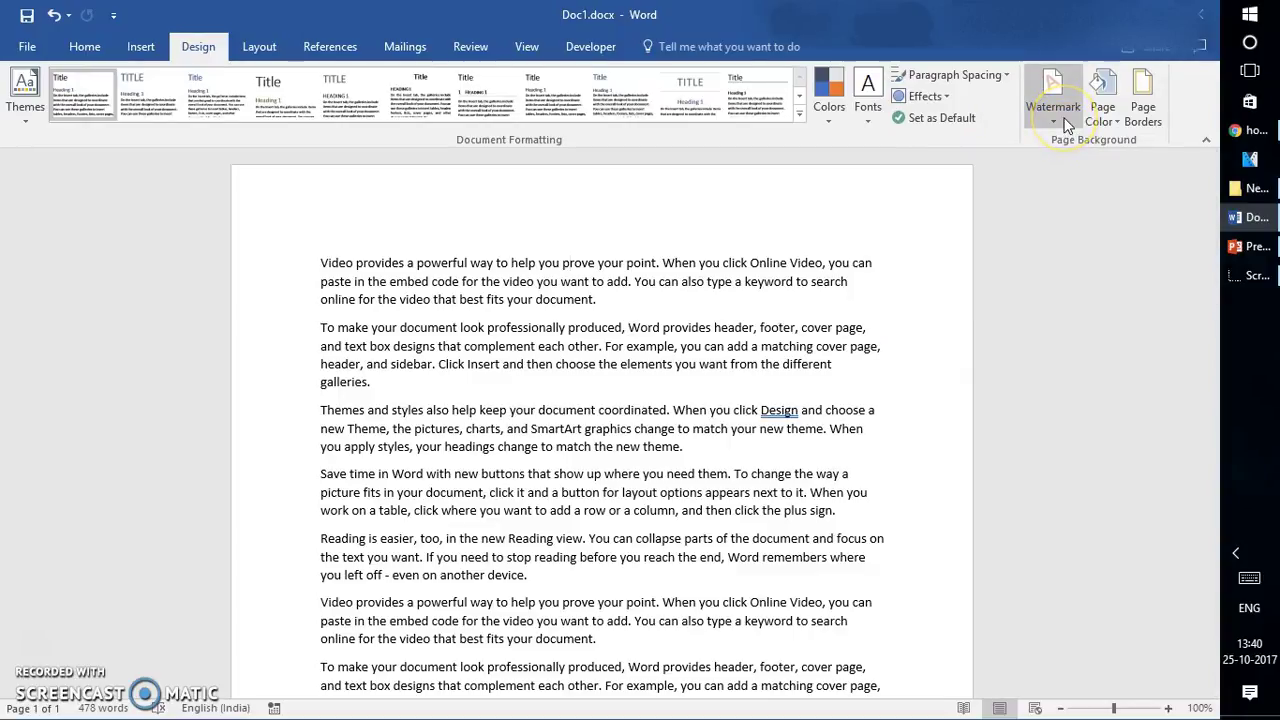
{"action": "left_click", "coordinate": [1066, 123]}
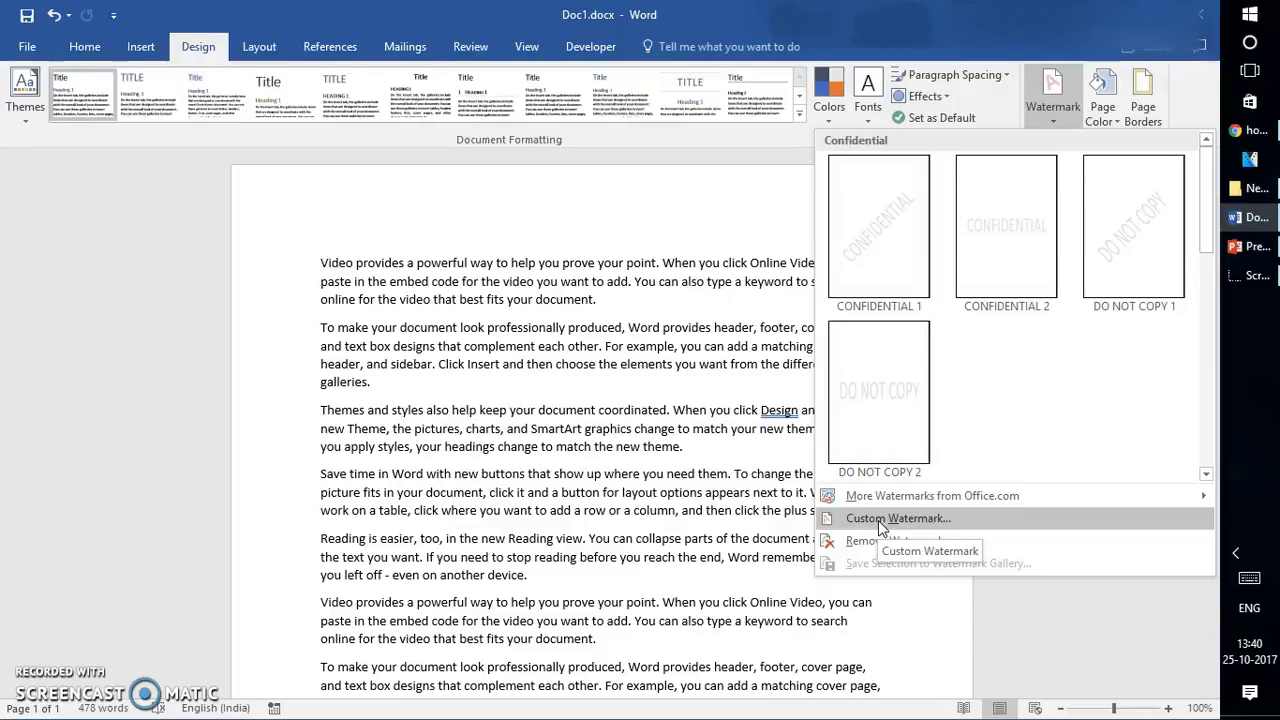
Set a Picture watermark from Ray Tube Channel Art.png, keeping Auto scale and Washout.
{"action": "left_click", "coordinate": [880, 518]}
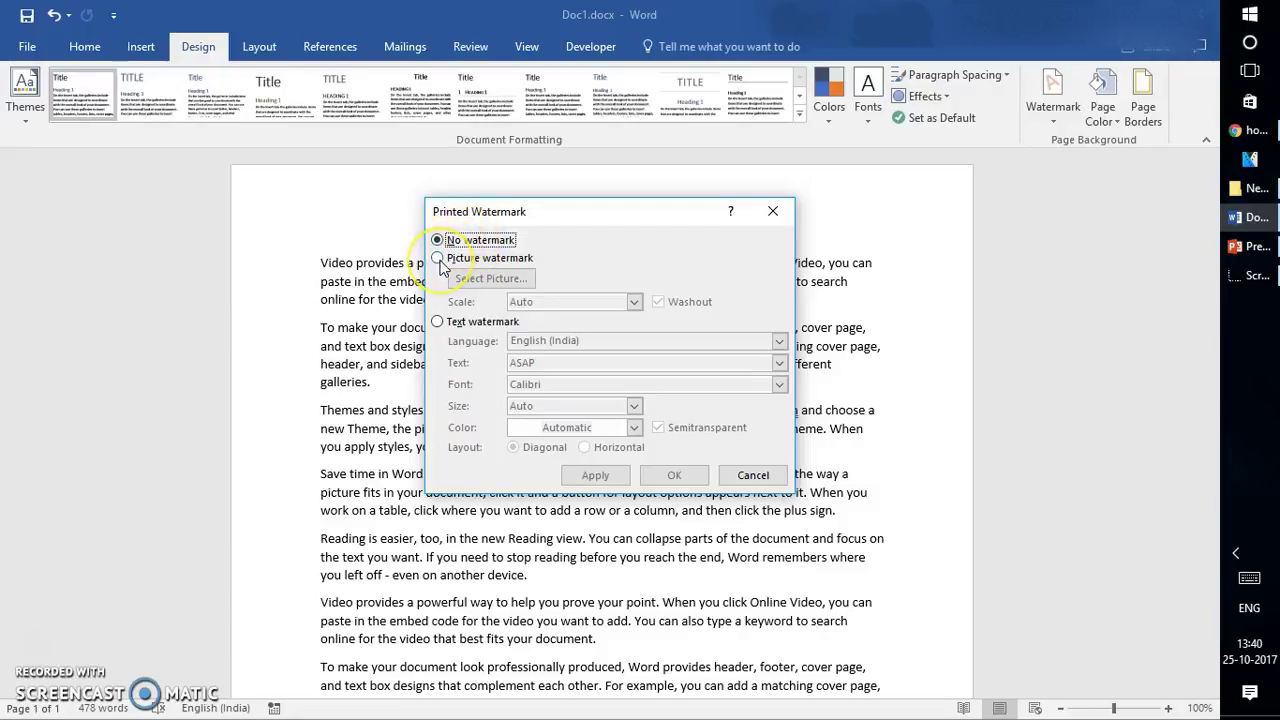
{"action": "left_click", "coordinate": [439, 259]}
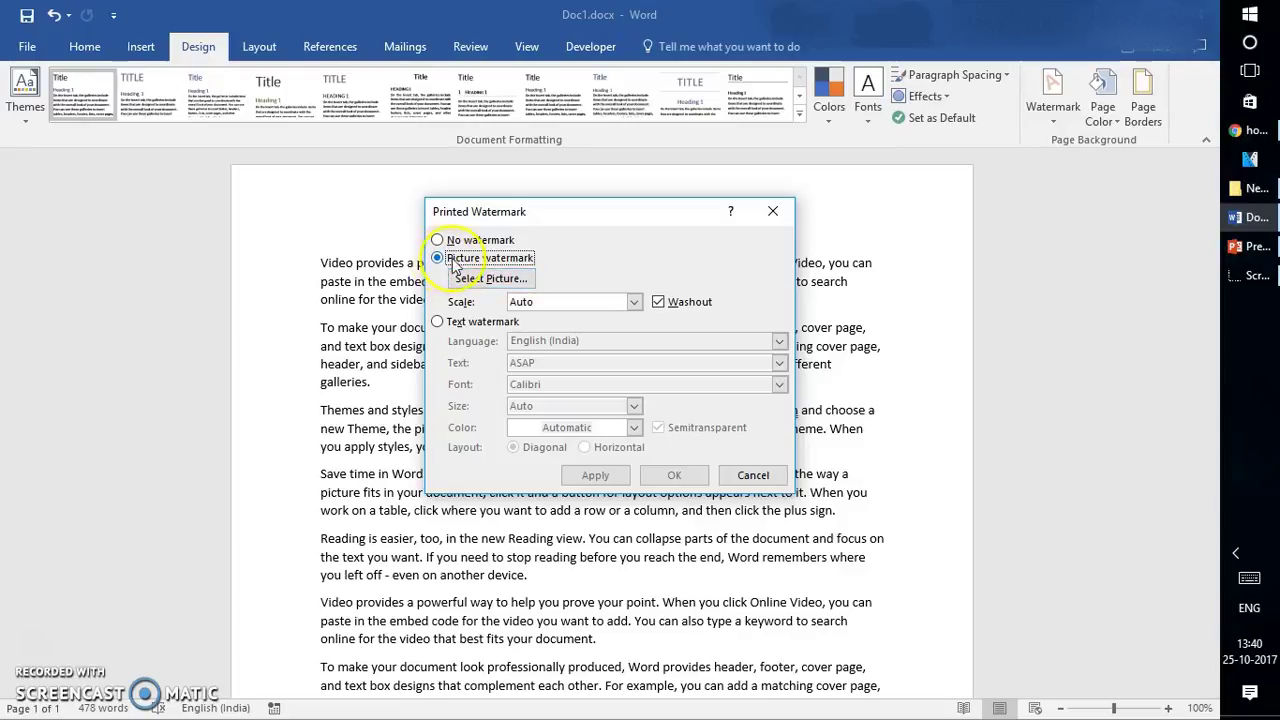
{"action": "left_click", "coordinate": [487, 281]}
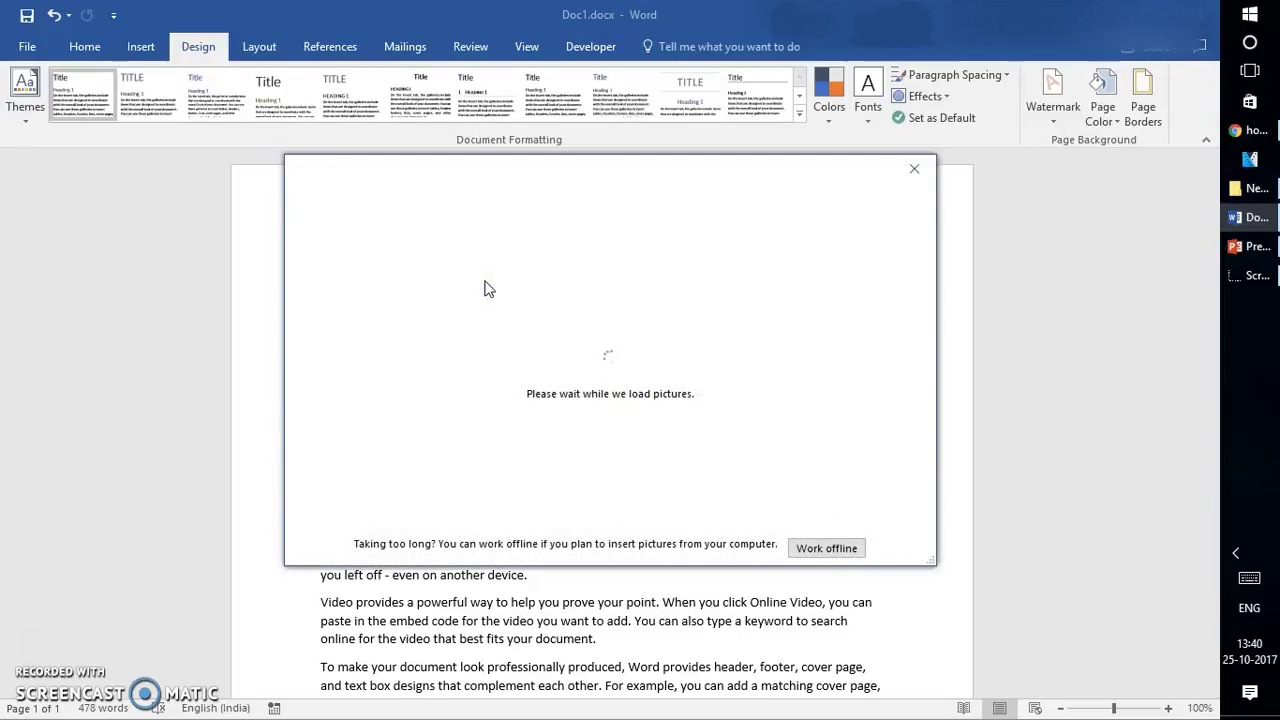
{"action": "left_click", "coordinate": [689, 267]}
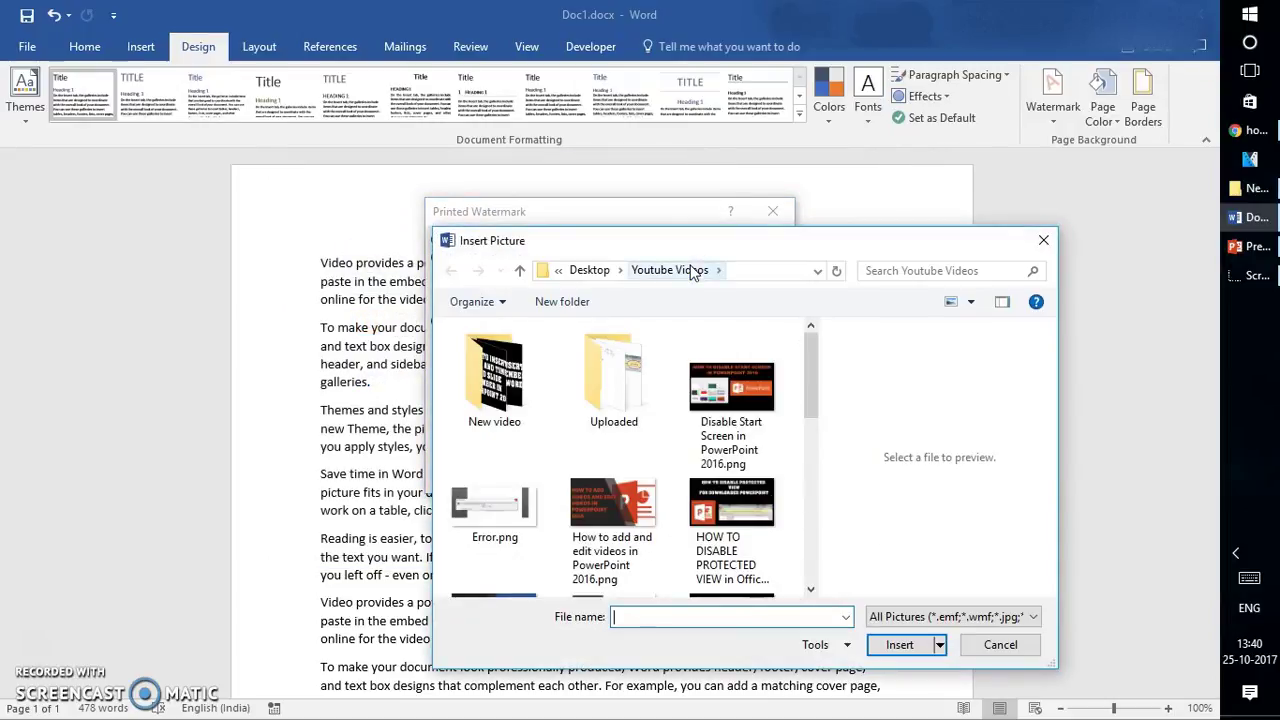
{"action": "left_click_drag", "start_coordinate": [811, 345], "coordinate": [808, 428]}
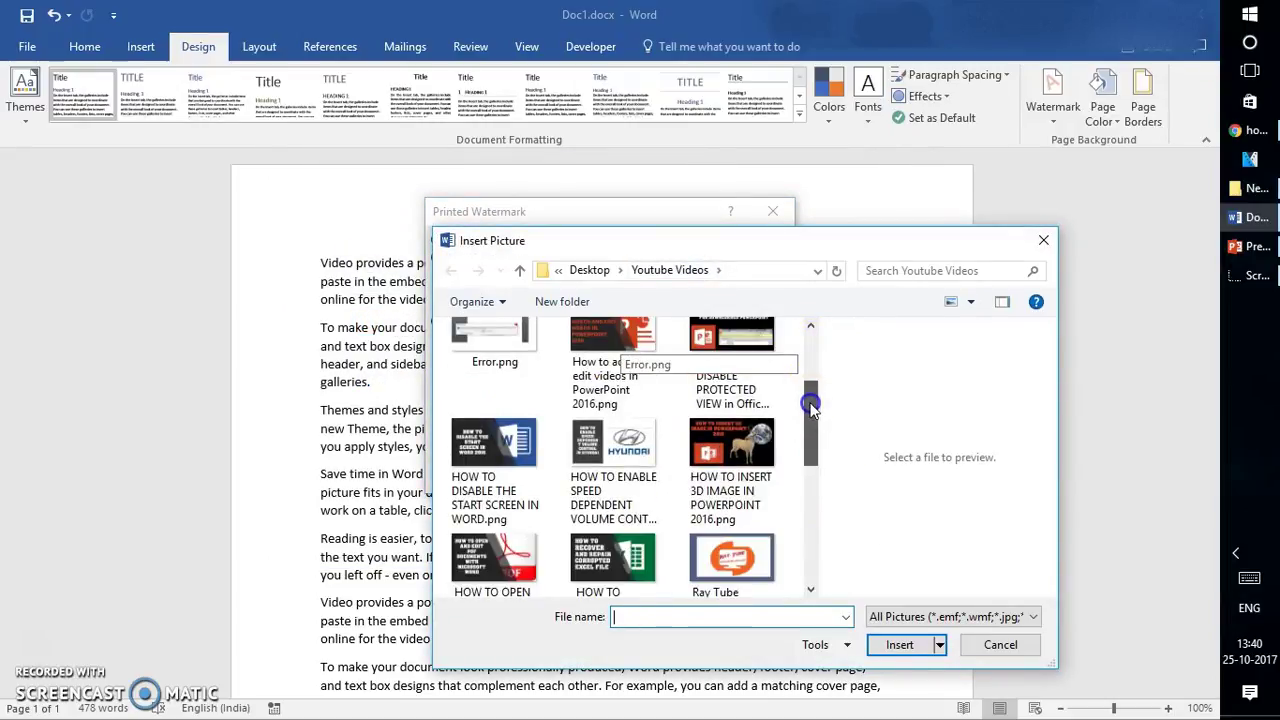
{"action": "double_click", "coordinate": [731, 525]}
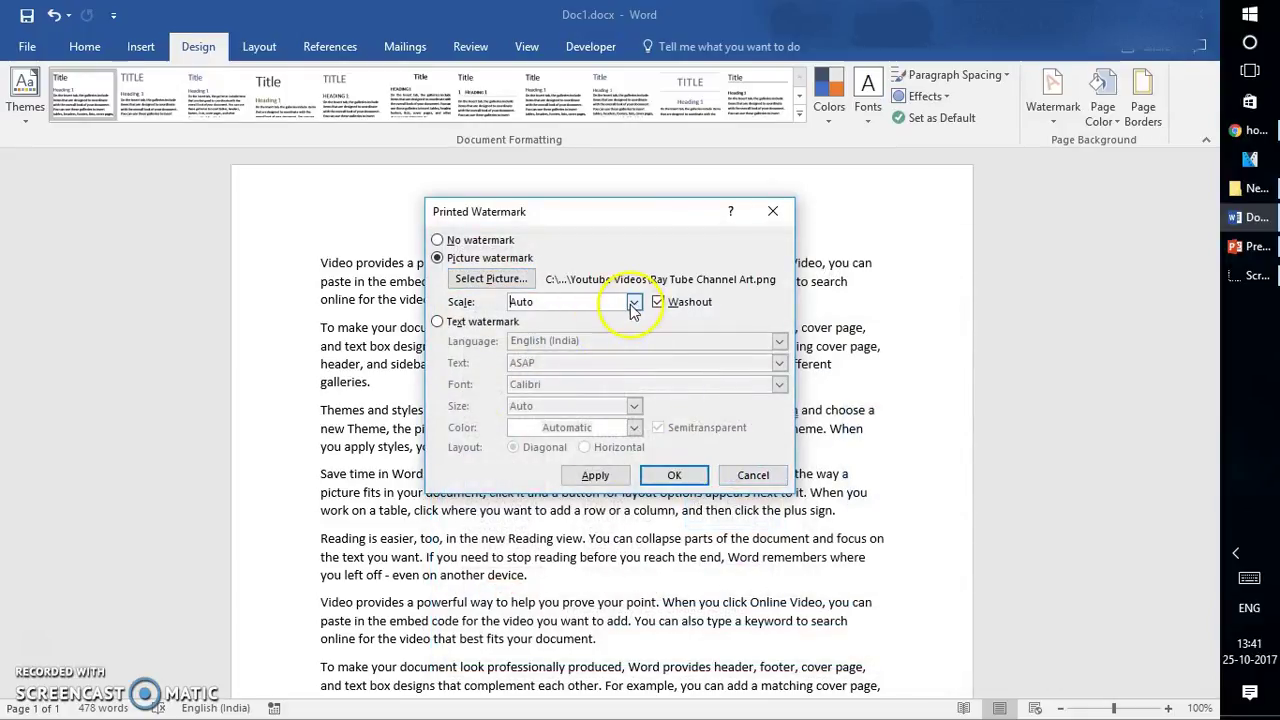
{"action": "left_click", "coordinate": [515, 302]}
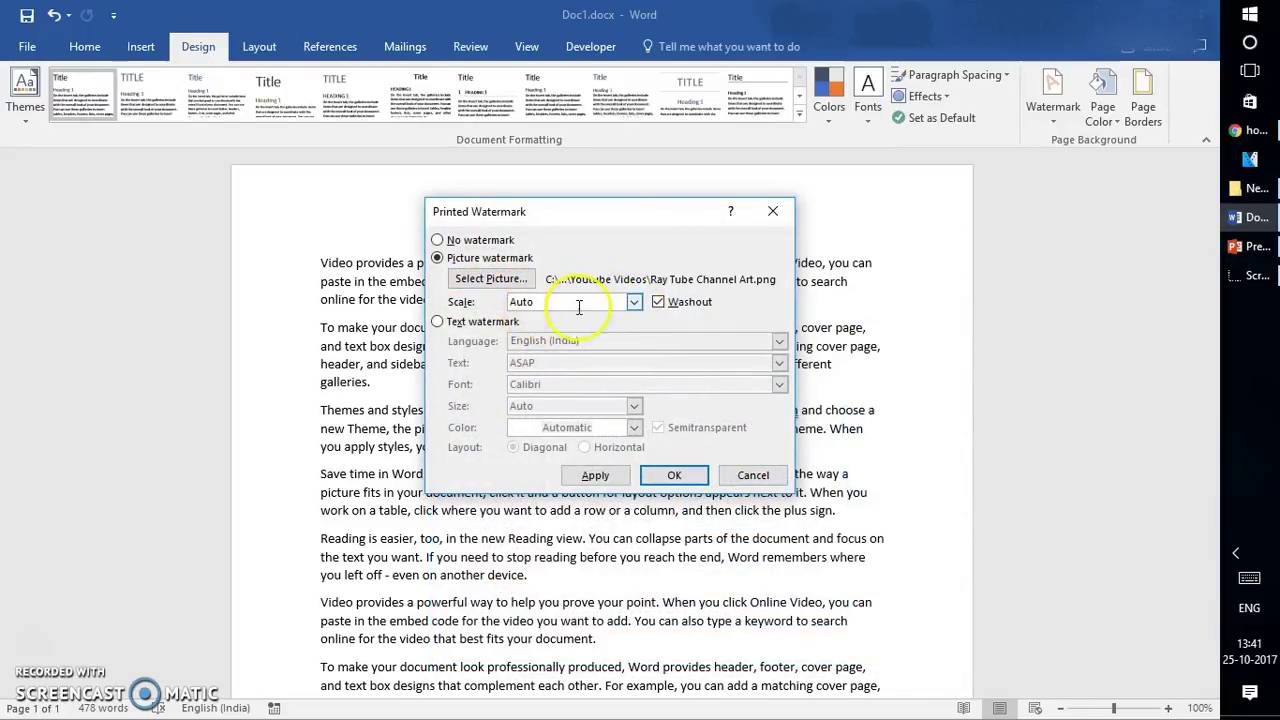
{"action": "left_click", "coordinate": [634, 302]}
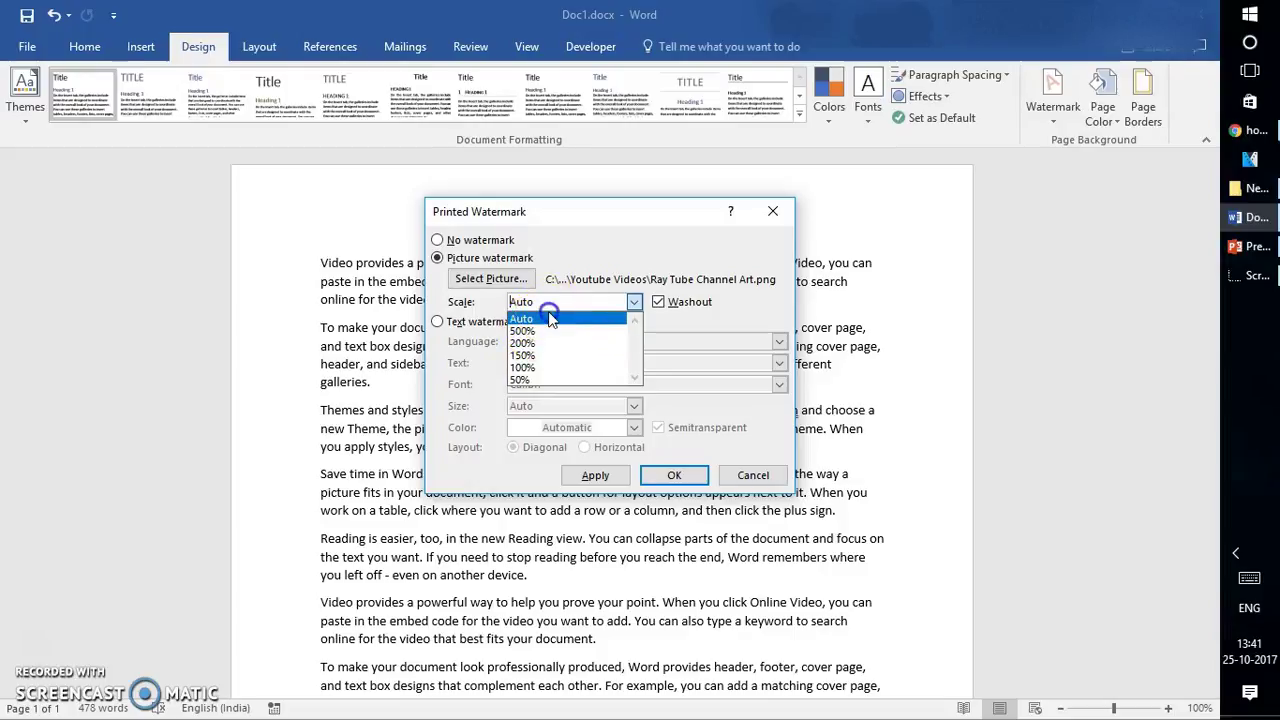
{"action": "left_click", "coordinate": [545, 319]}
Apply the washed-out Ray Tube picture watermark and review it on the page.
{"action": "left_click", "coordinate": [676, 475]}
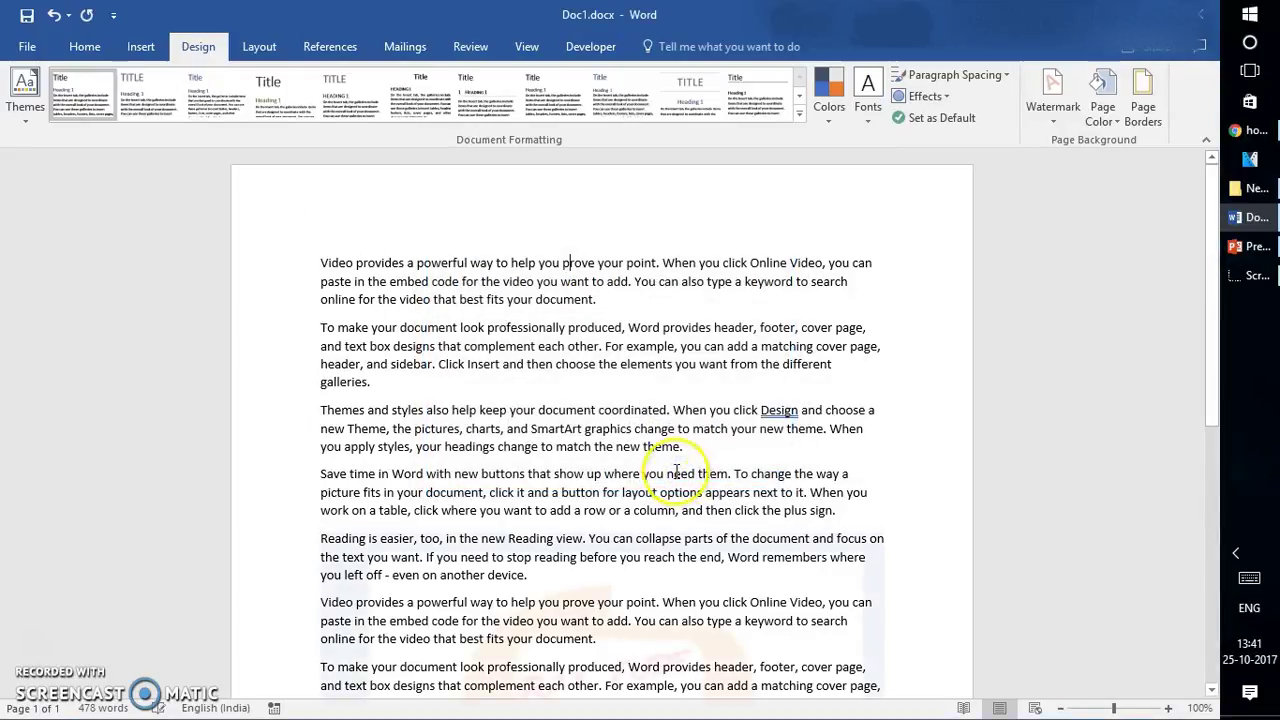
{"action": "left_click_drag", "start_coordinate": [1210, 363], "coordinate": [1210, 531]}
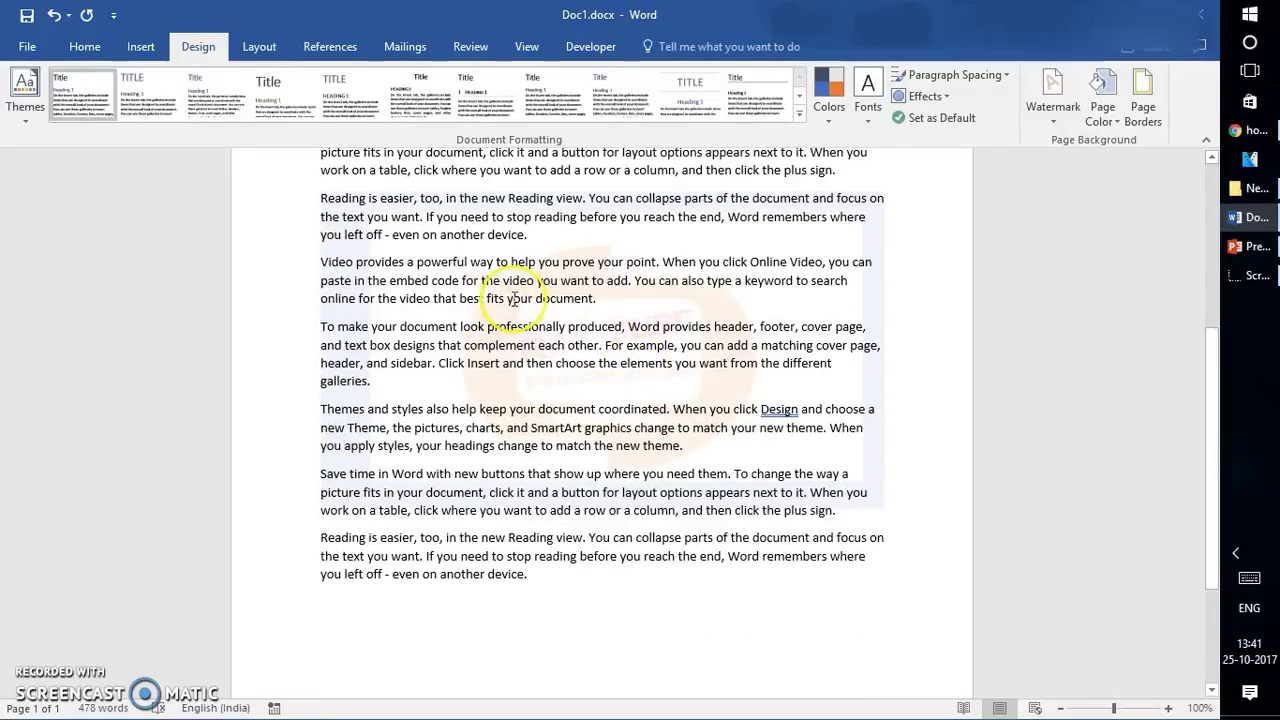
{"action": "left_click", "coordinate": [1053, 105]}
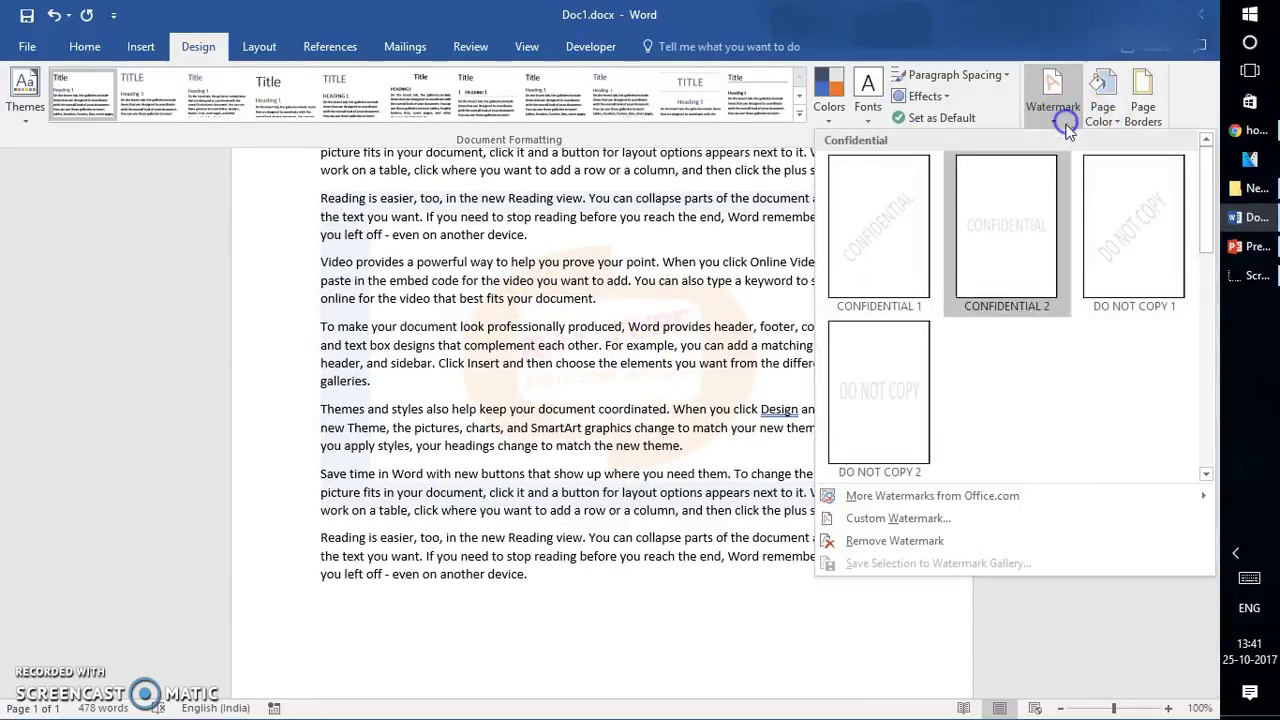
Change the picture watermark to 50% scale with Washout turned off, and apply it.
{"action": "left_click", "coordinate": [898, 518]}
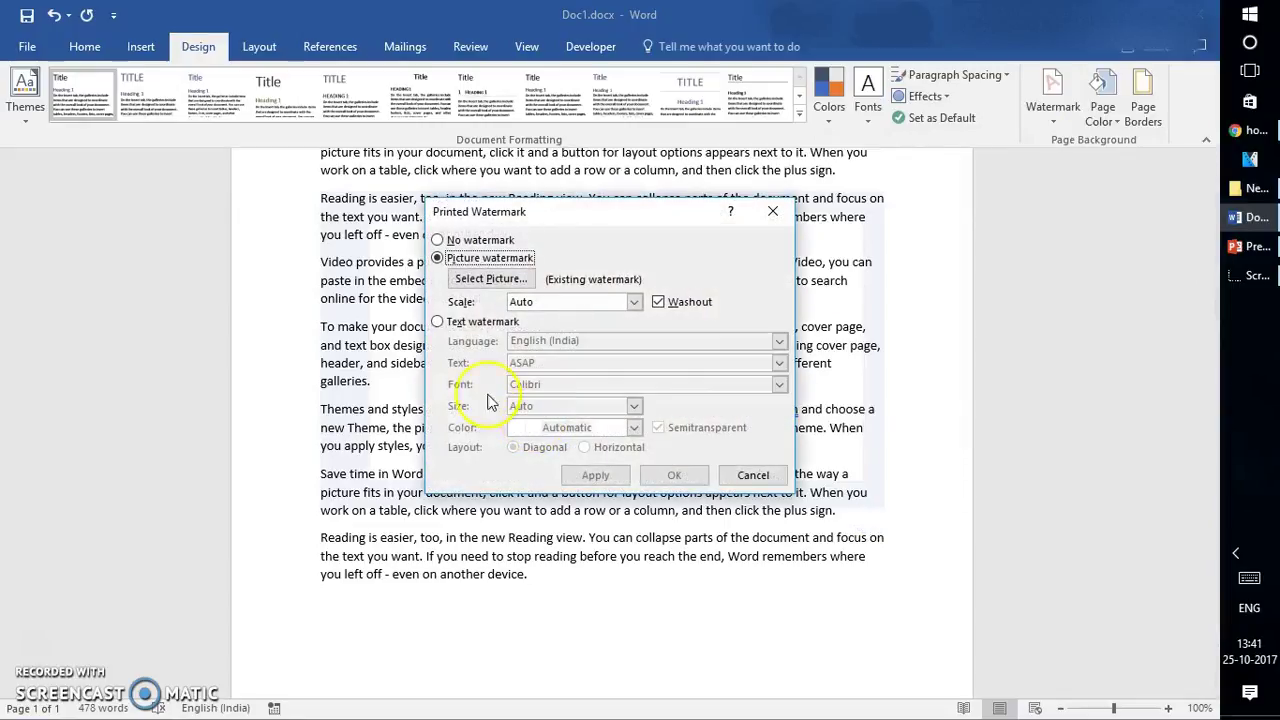
{"action": "left_click", "coordinate": [634, 301]}
{"action": "left_click", "coordinate": [552, 379]}
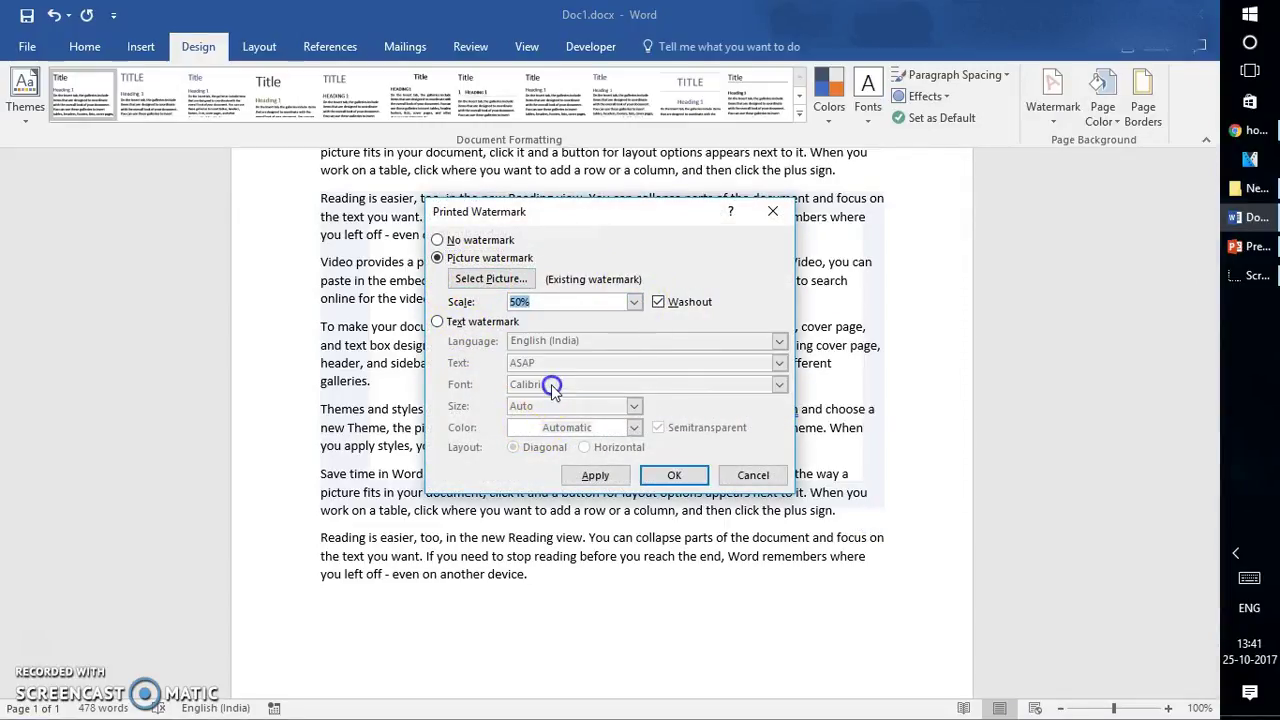
{"action": "left_click", "coordinate": [658, 301]}
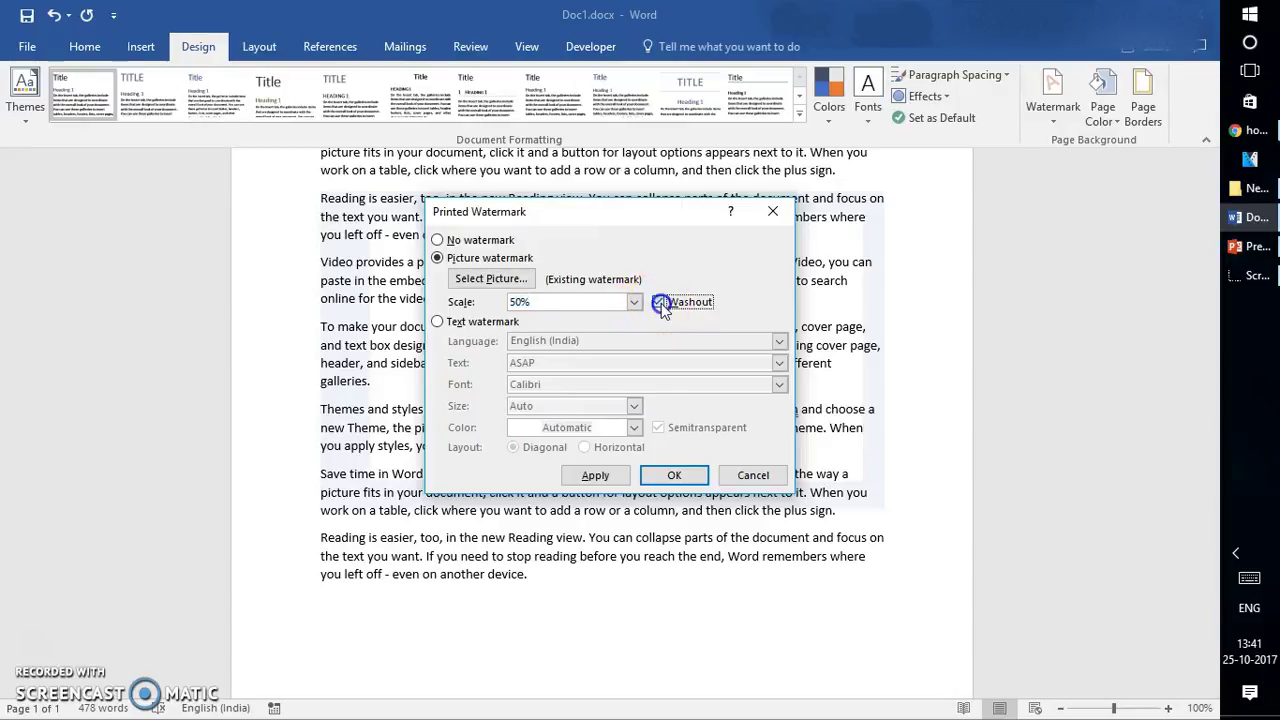
{"action": "left_click", "coordinate": [677, 474]}
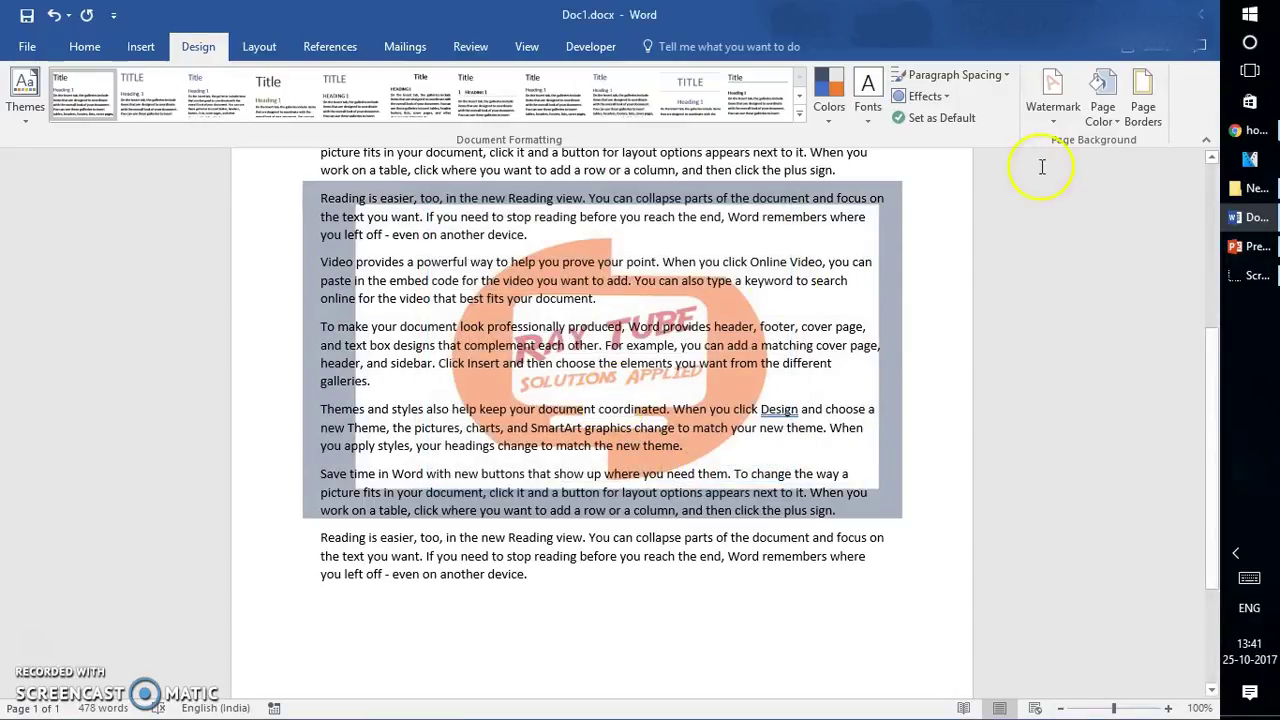
{"action": "left_click", "coordinate": [1053, 100]}
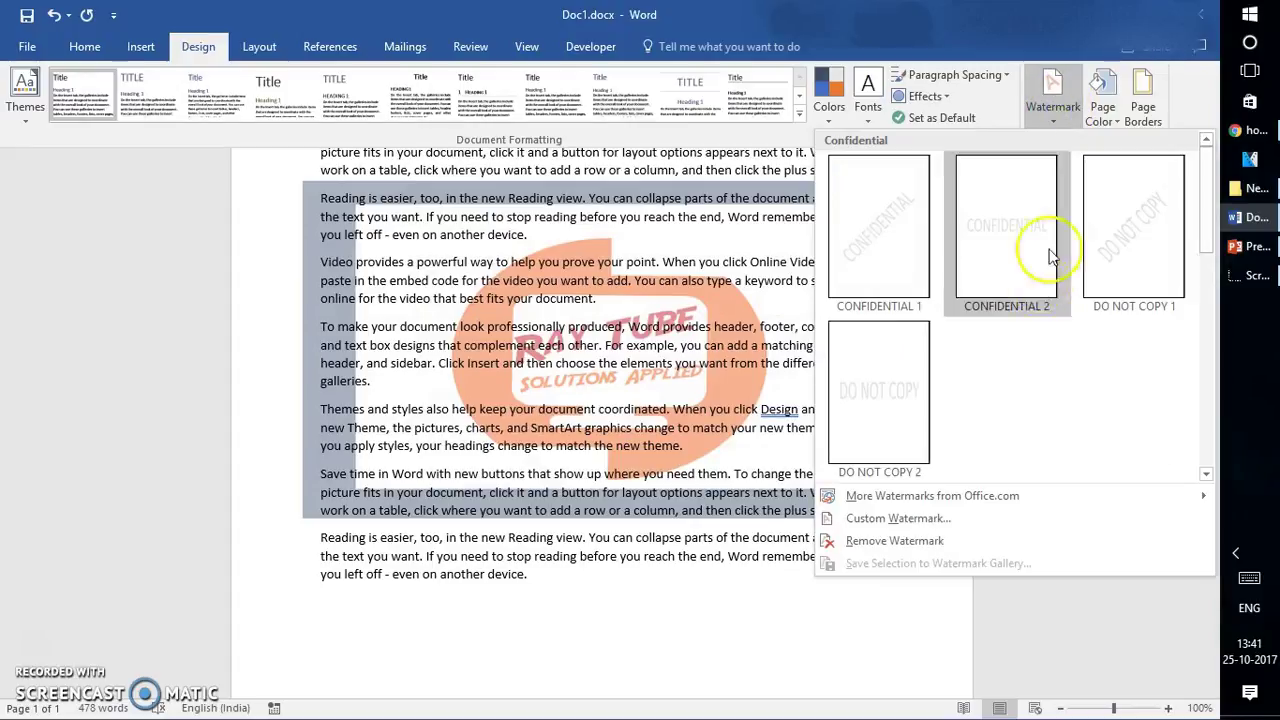
Switch the custom watermark to a Text watermark reading 'Ray Tube'.
{"action": "left_click", "coordinate": [897, 518]}
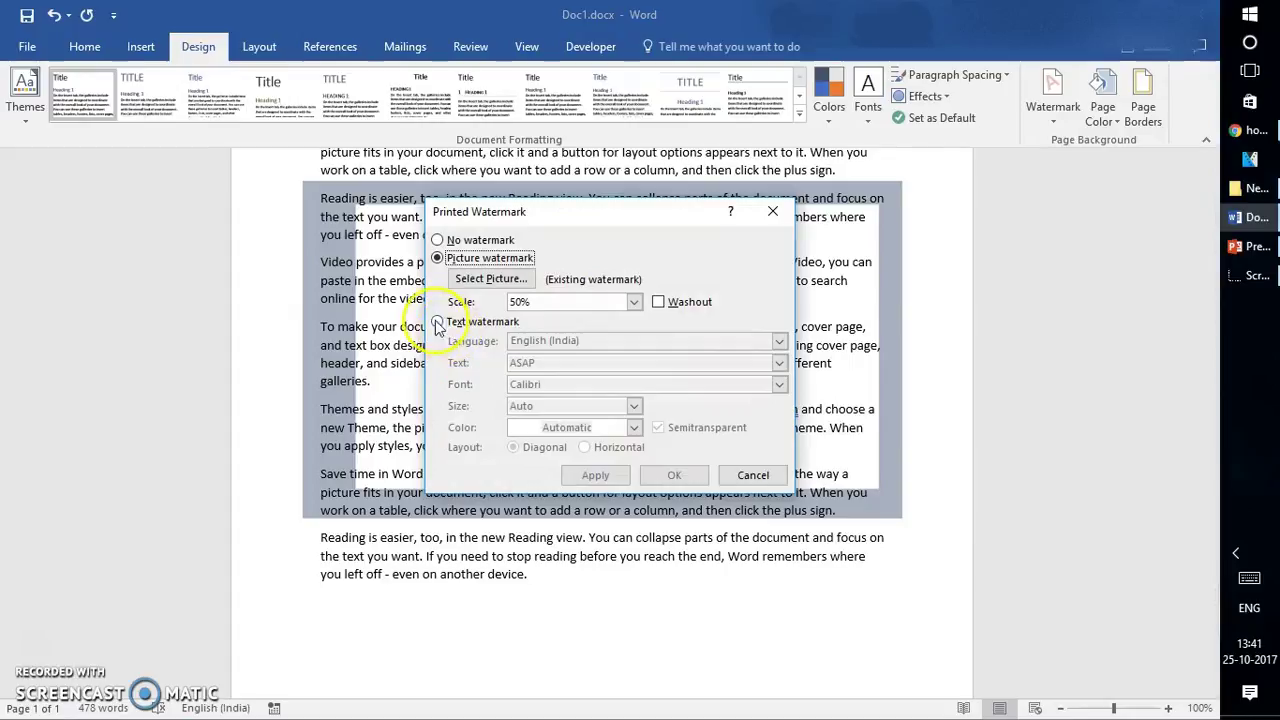
{"action": "left_click", "coordinate": [437, 322]}
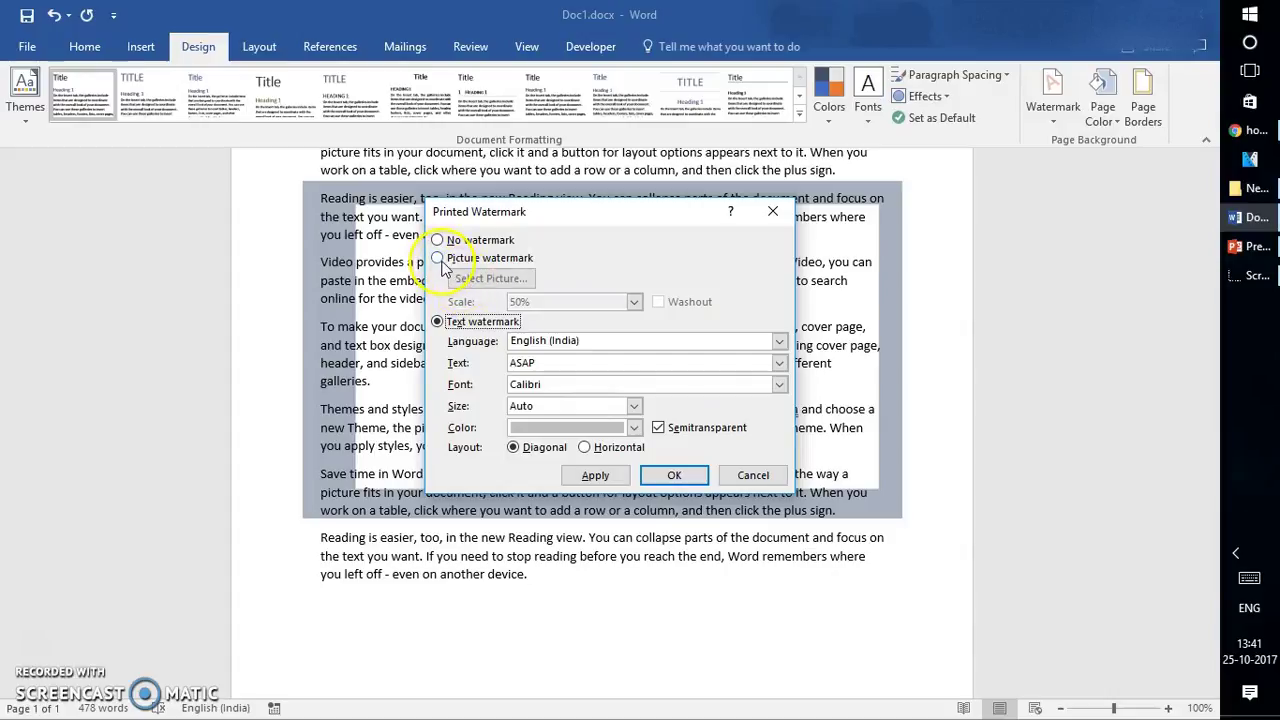
{"action": "double_click", "coordinate": [545, 363]}
{"action": "type", "text": "ra"}
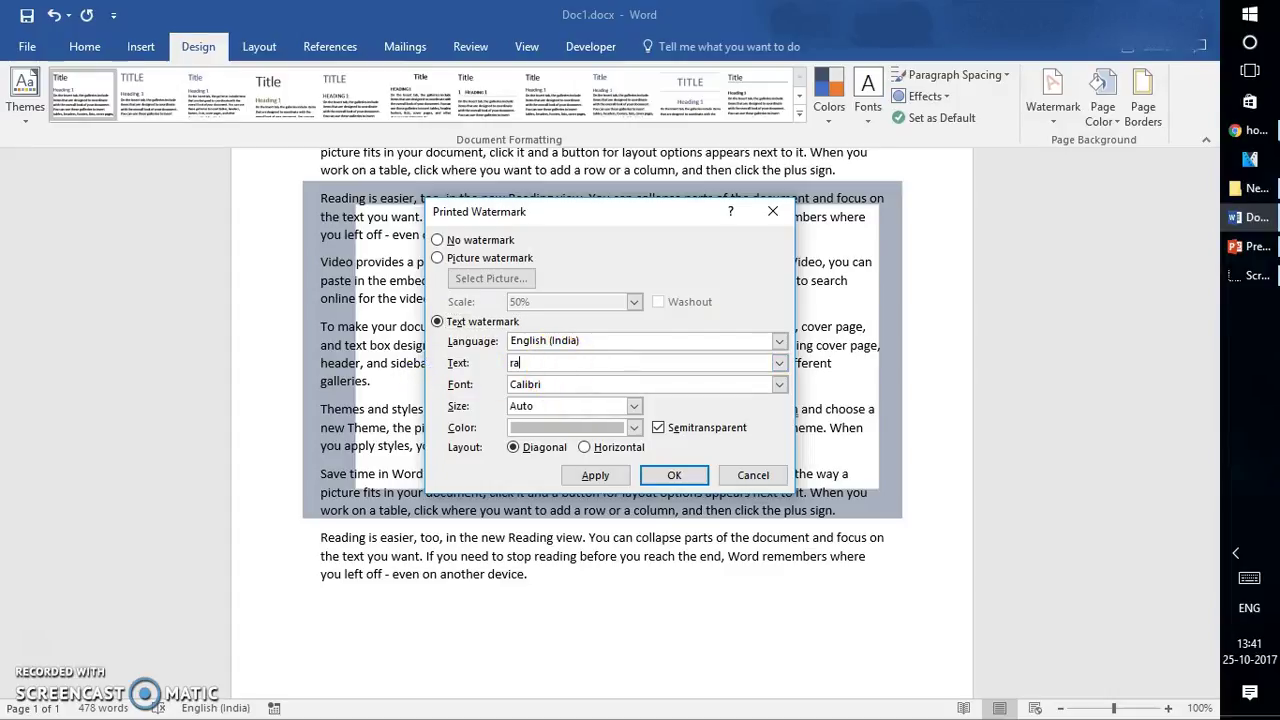
{"action": "key", "text": "BackSpace"}
{"action": "key", "text": "BackSpace"}
{"action": "key", "text": "BackSpace"}
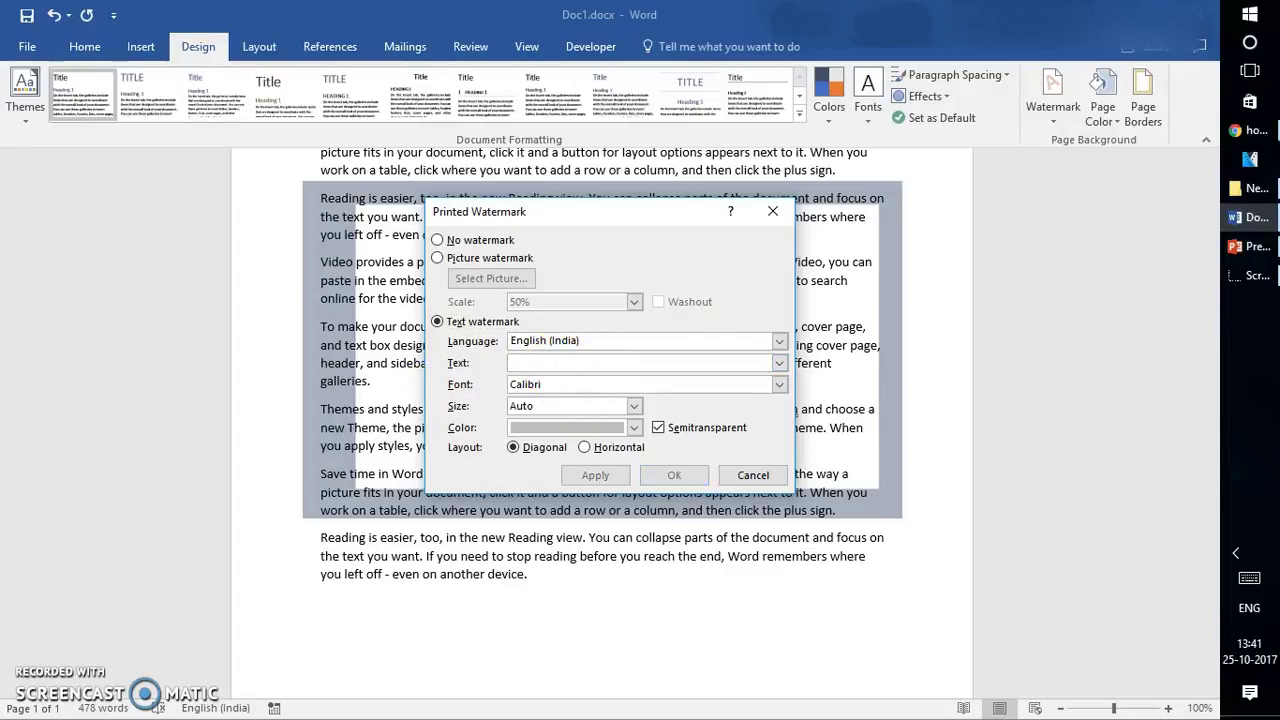
{"action": "type", "text": "Ray Tube"}
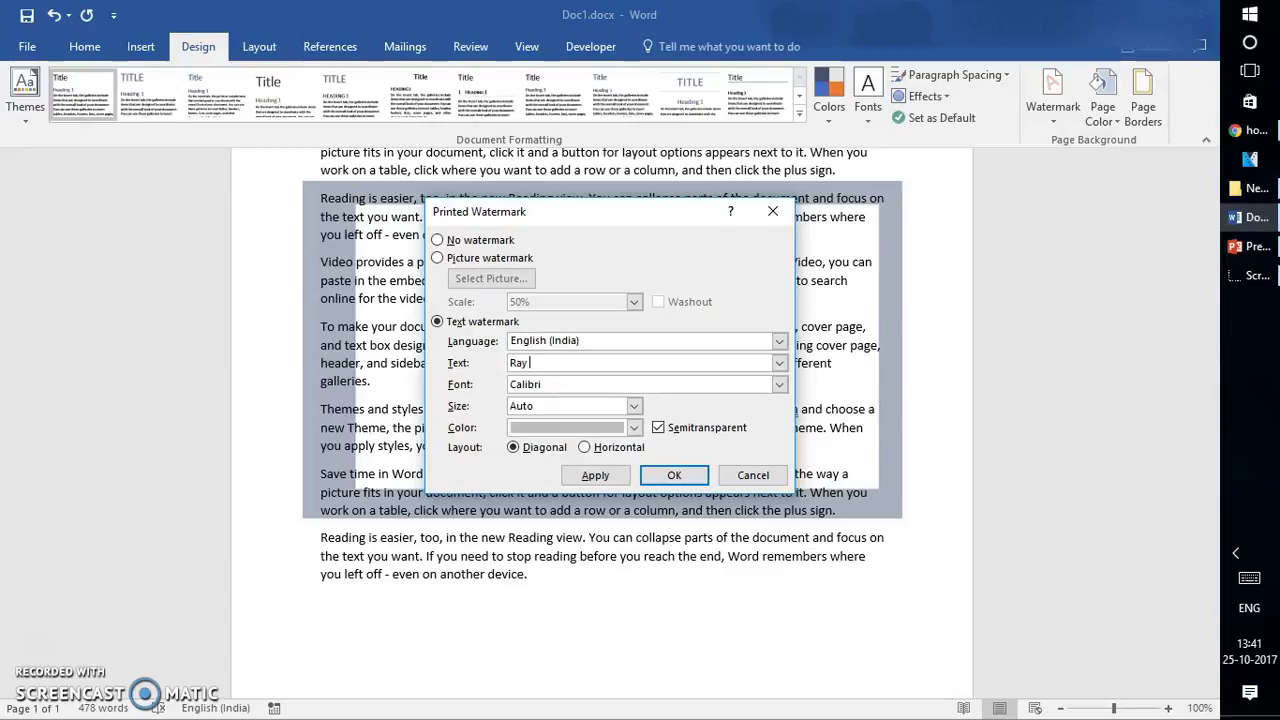
Style the text watermark in Kozuka Mincho Pro B, size 44, red, diagonal, and apply it.
{"action": "left_click", "coordinate": [779, 384]}
{"action": "left_click_drag", "start_coordinate": [716, 426], "coordinate": [779, 428]}
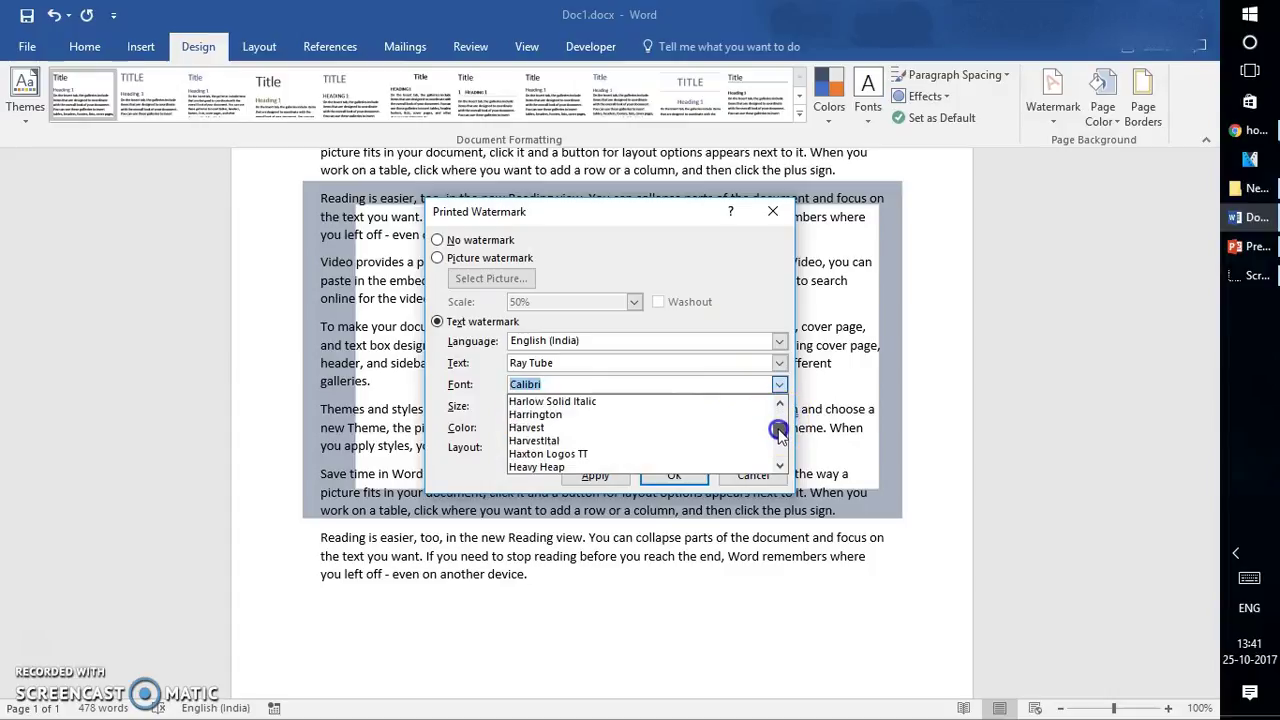
{"action": "left_click_drag", "start_coordinate": [779, 428], "coordinate": [779, 432]}
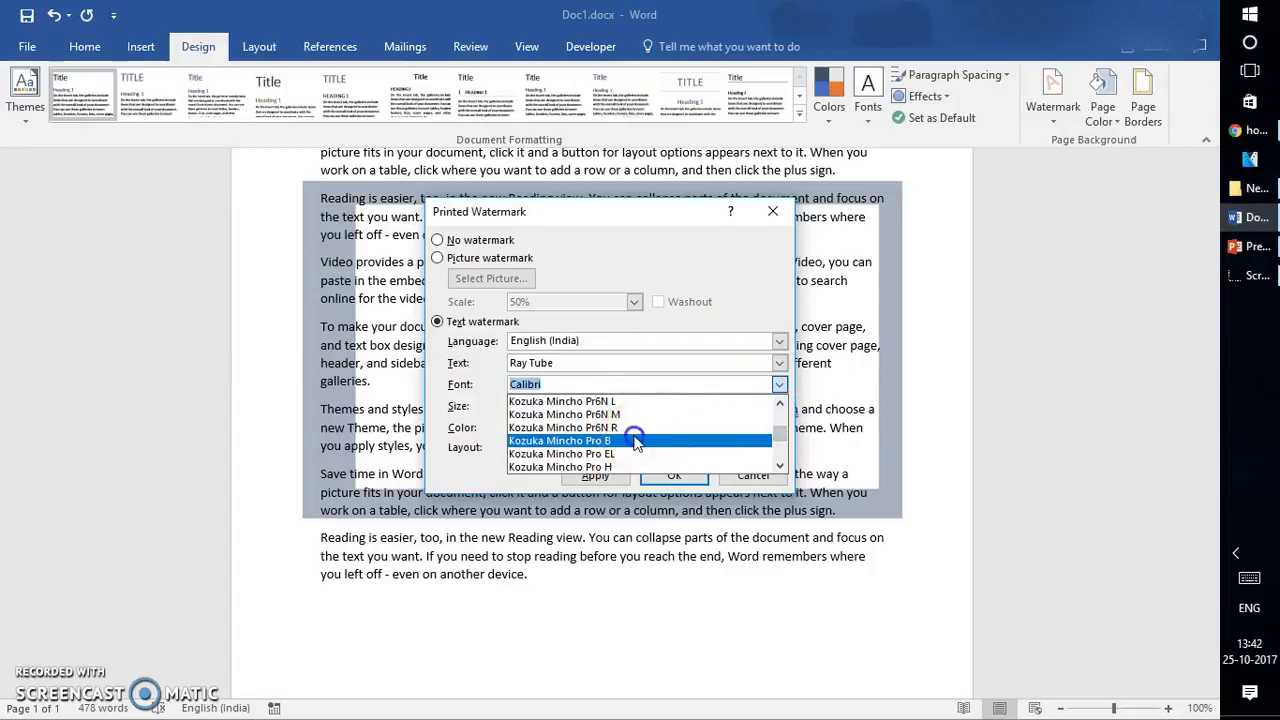
{"action": "left_click", "coordinate": [632, 440]}
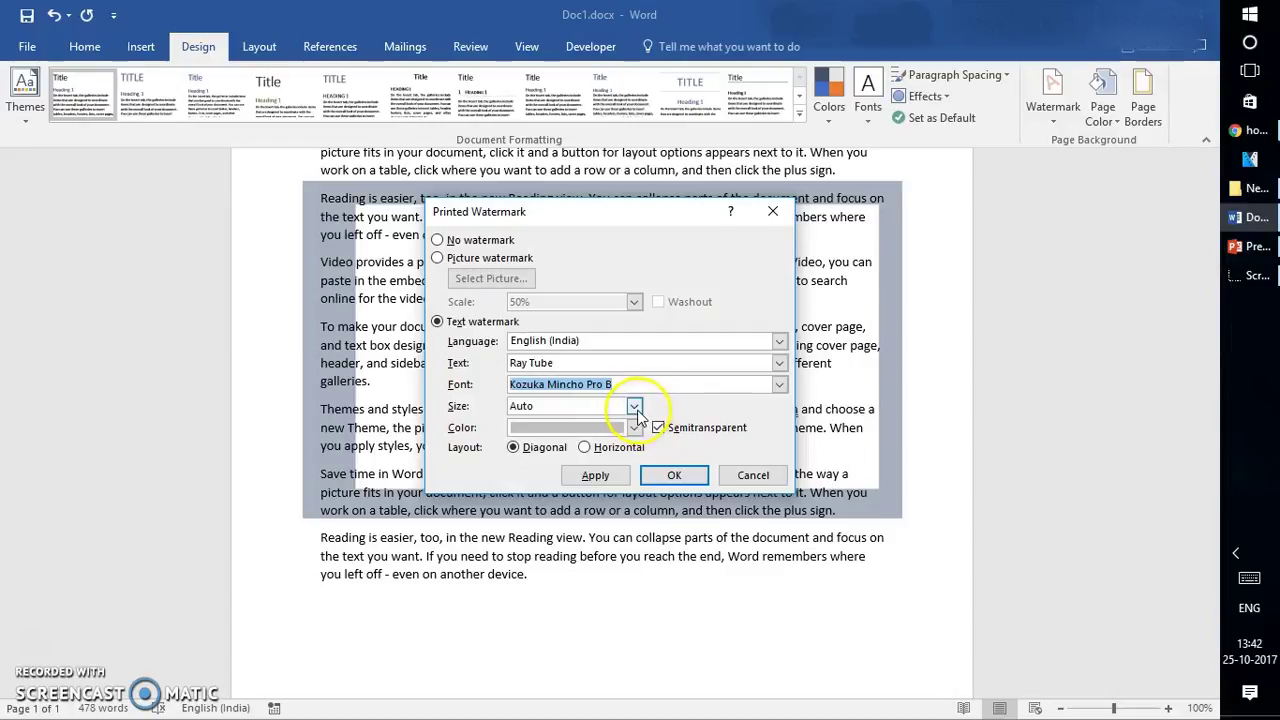
{"action": "left_click", "coordinate": [634, 406]}
{"action": "left_click", "coordinate": [545, 461]}
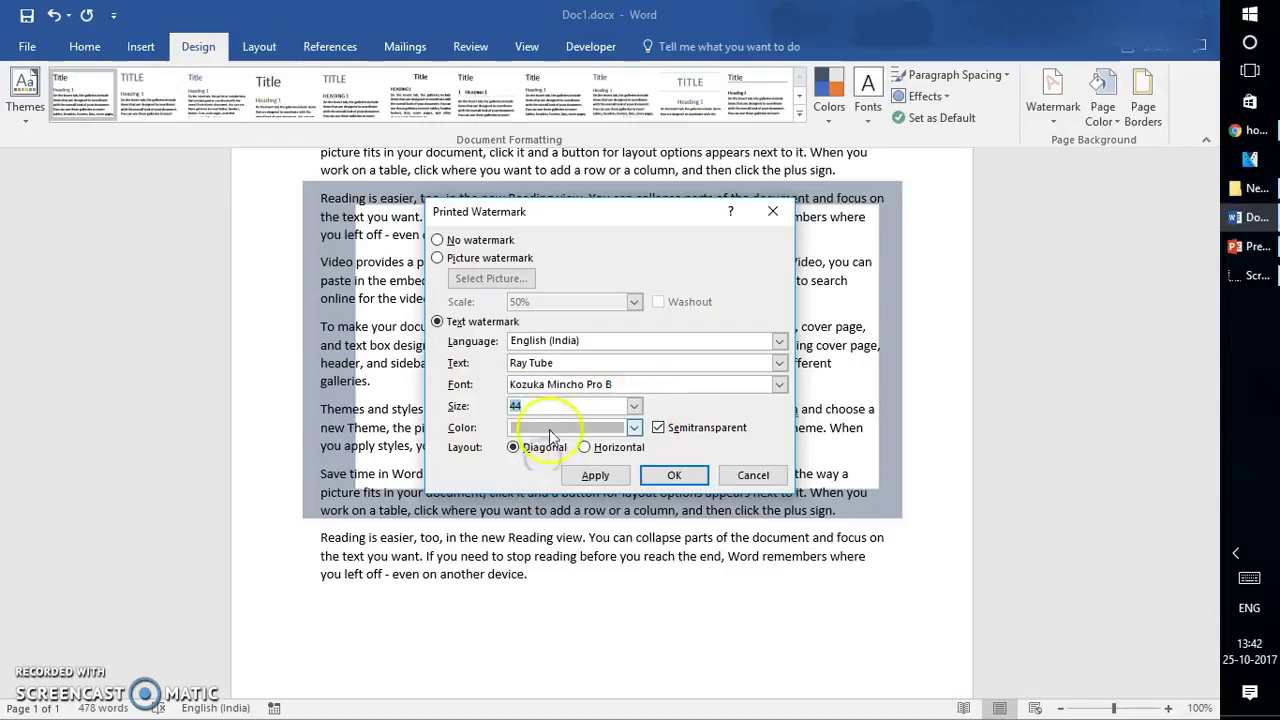
{"action": "left_click", "coordinate": [634, 428]}
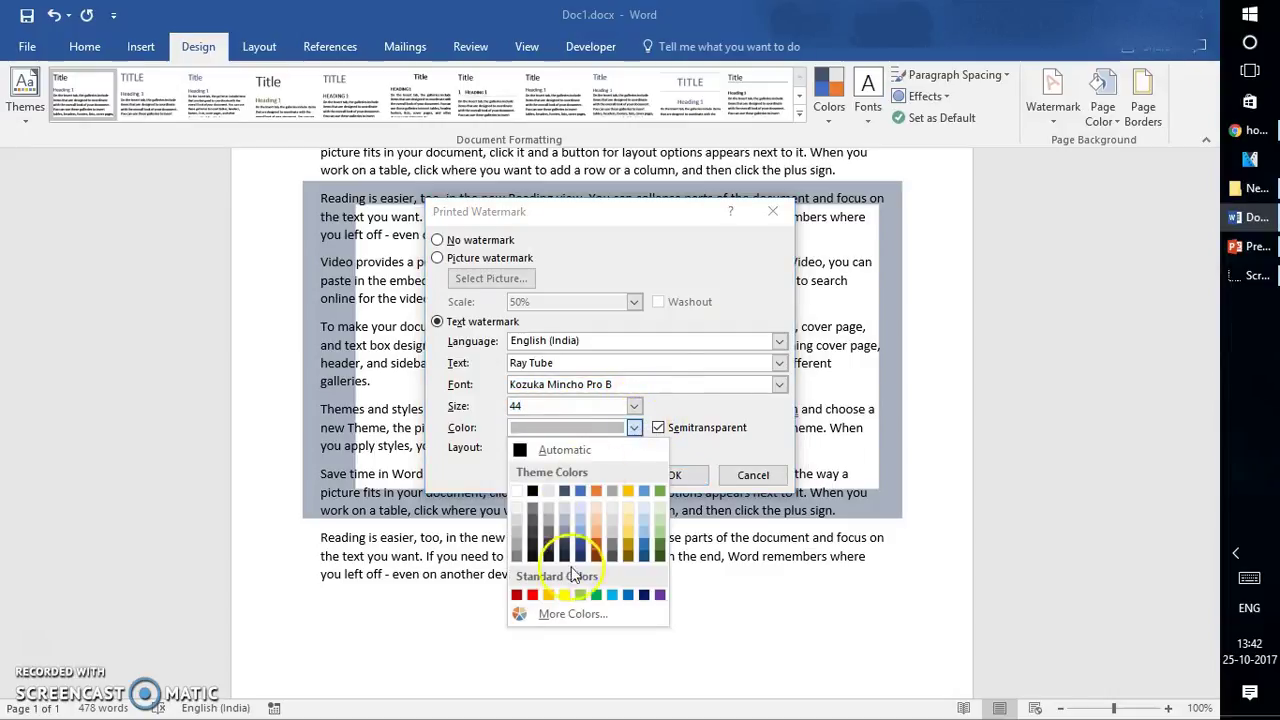
{"action": "left_click", "coordinate": [534, 595]}
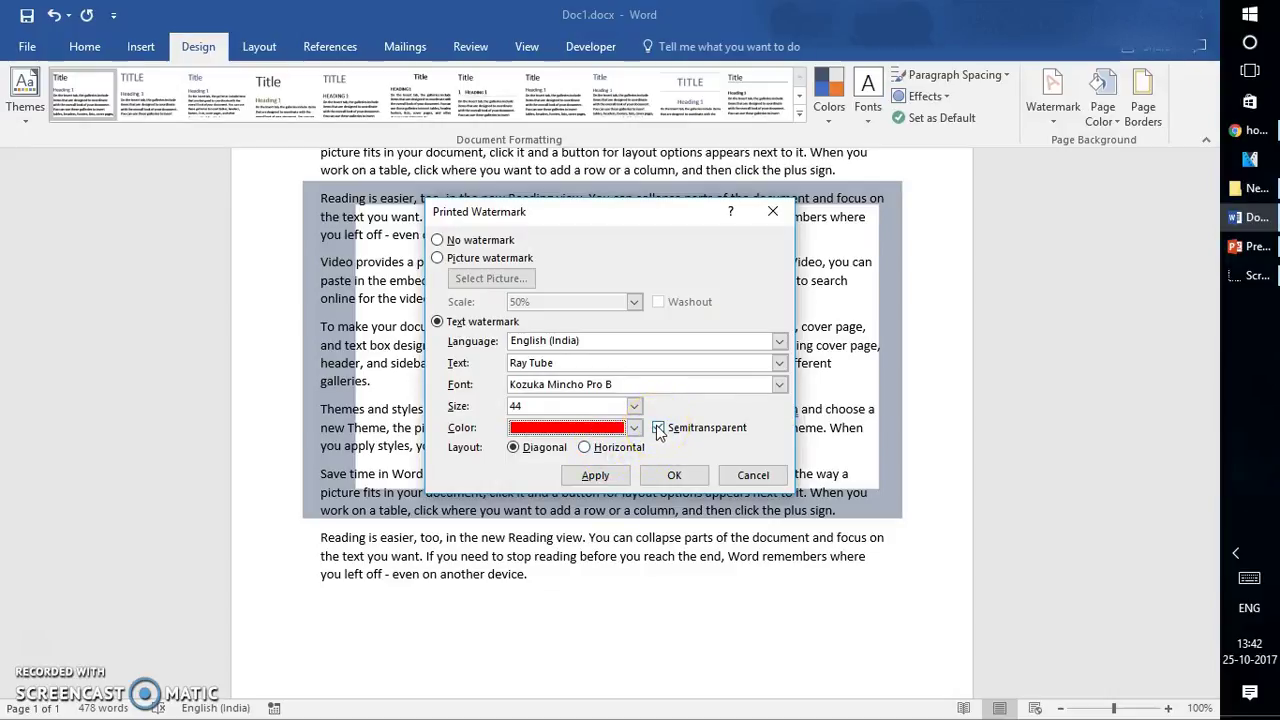
{"action": "left_click", "coordinate": [596, 476]}
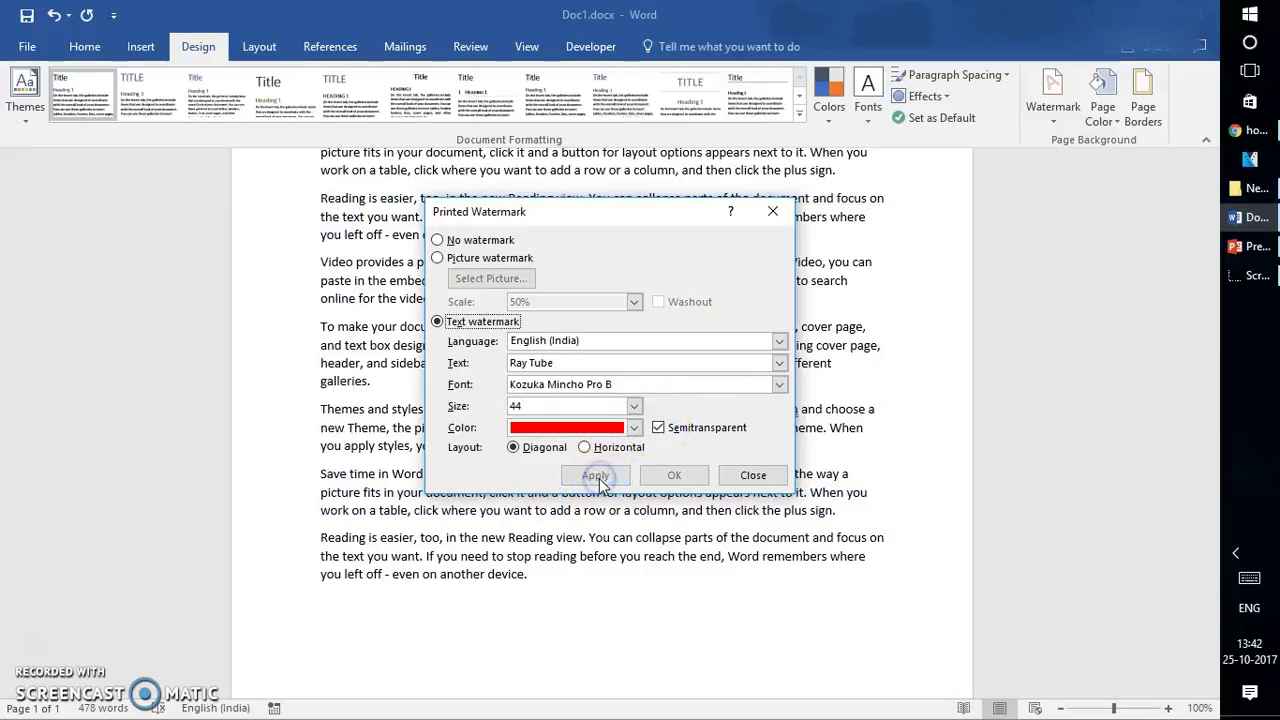
Close the watermark dialog and remove the red 'Ray Tube' text watermark from the document.
{"action": "left_click", "coordinate": [753, 475]}
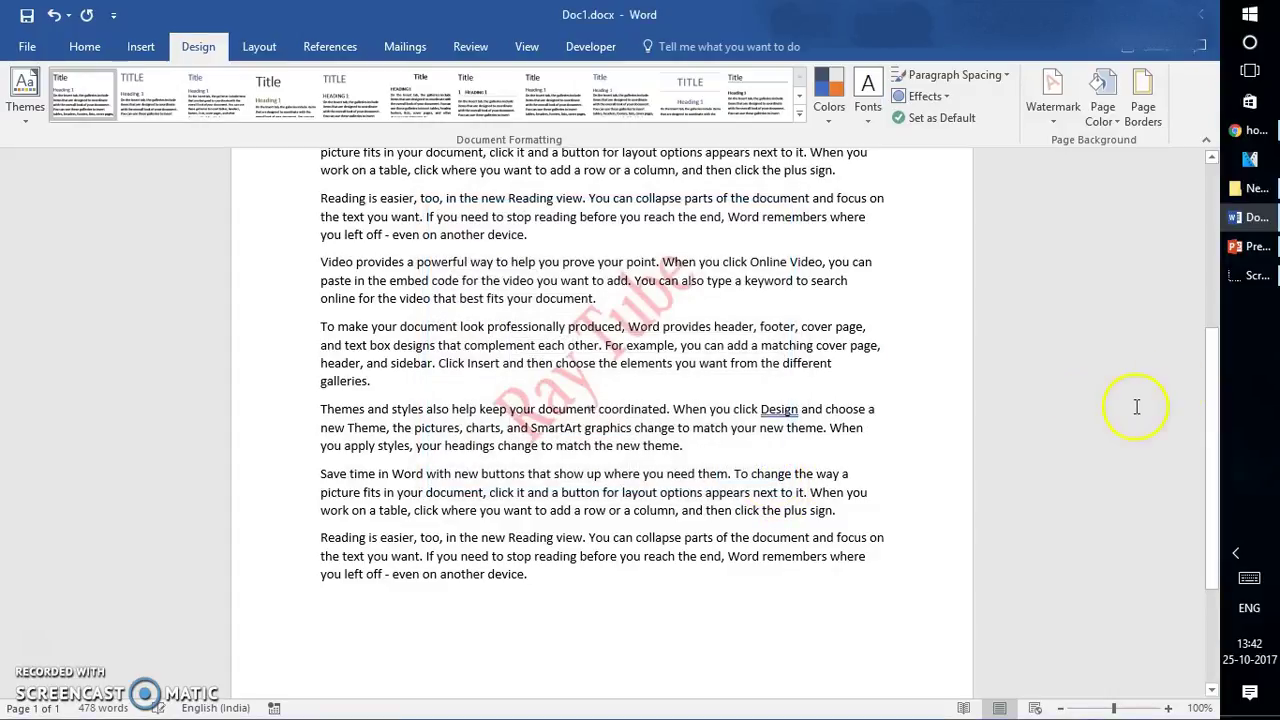
{"action": "left_click_drag", "start_coordinate": [1211, 420], "coordinate": [1196, 198]}
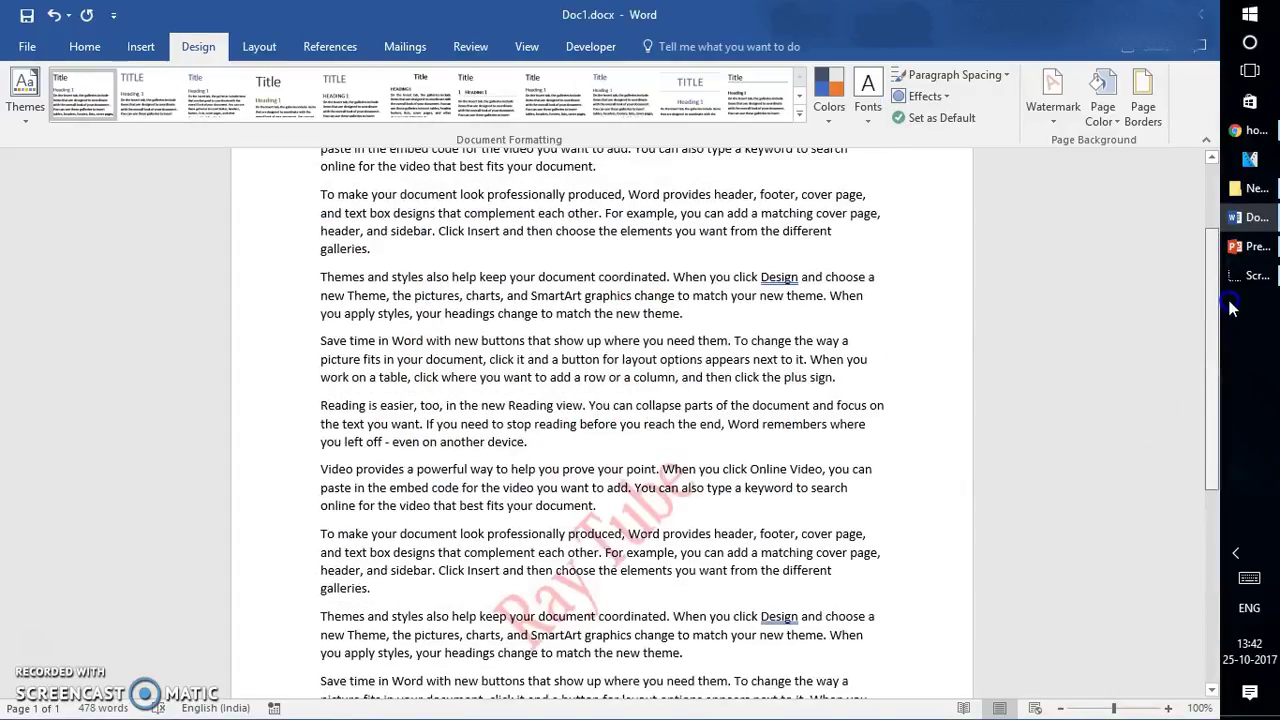
{"action": "scroll", "coordinate": [1196, 198], "scroll_direction": "down", "scroll_amount": 3}
{"action": "scroll", "coordinate": [1196, 198], "scroll_direction": "down", "scroll_amount": 2}
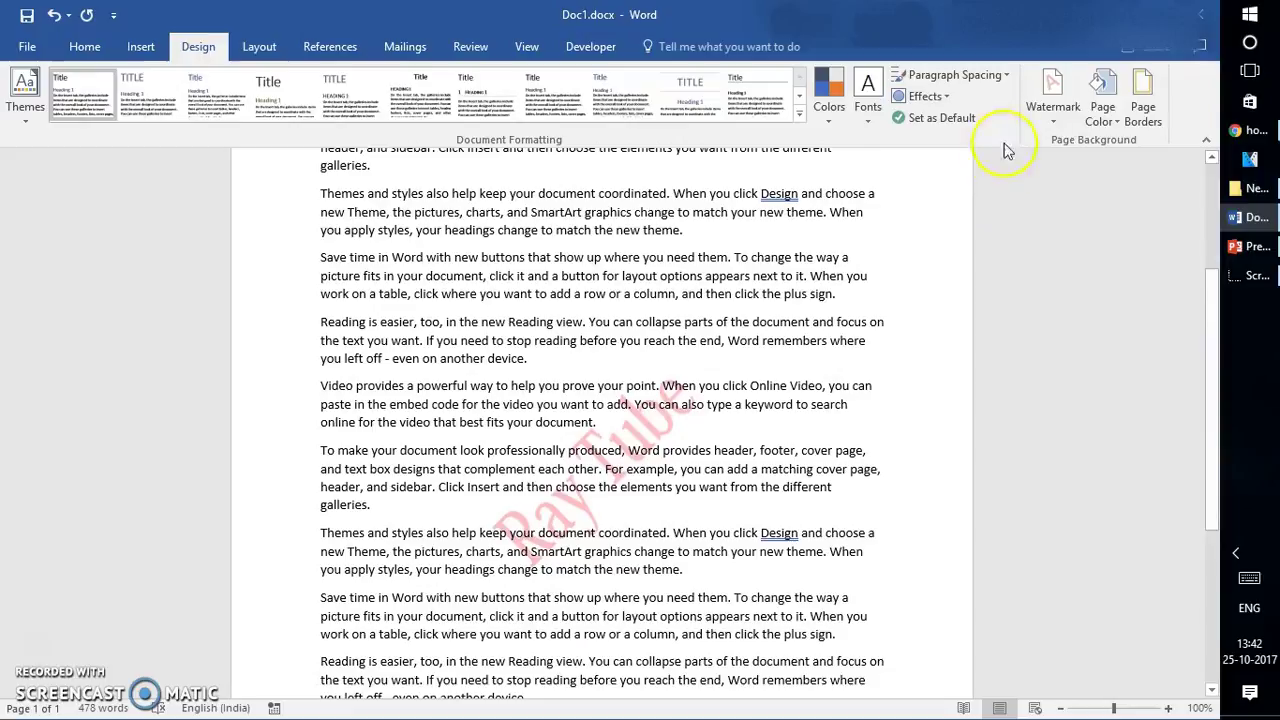
{"action": "left_click", "coordinate": [1055, 123]}
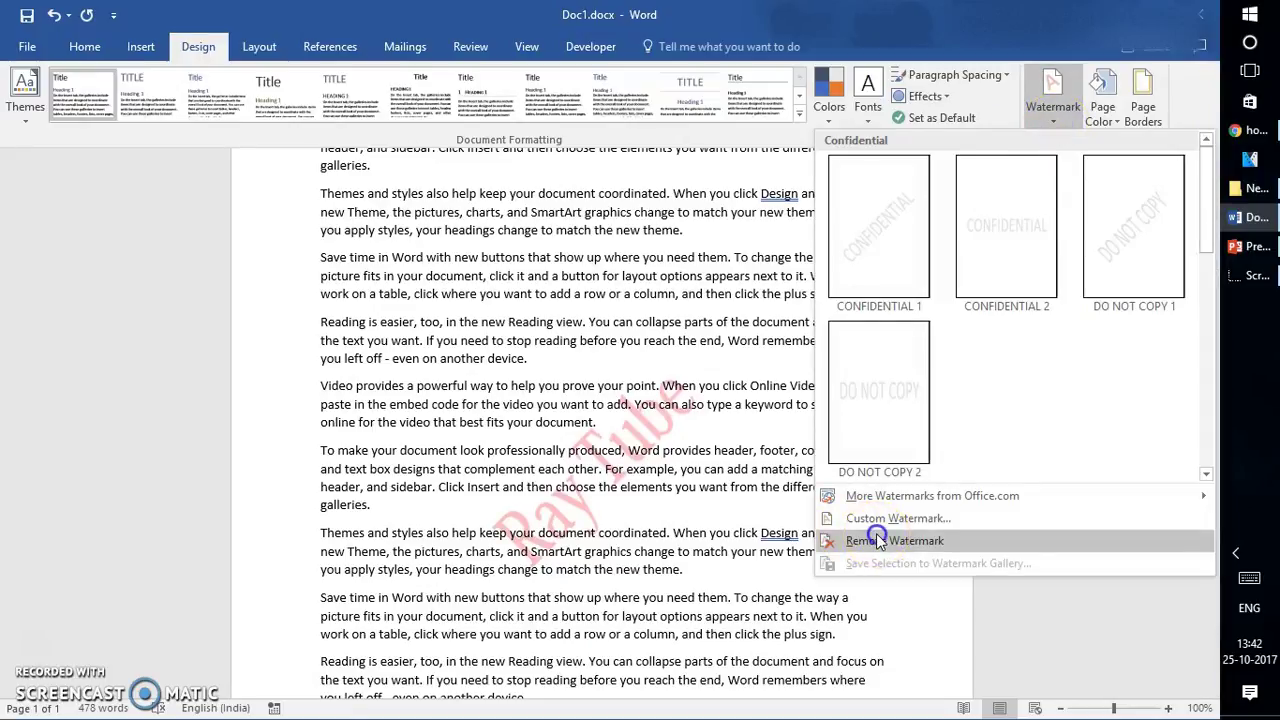
{"action": "left_click", "coordinate": [870, 540]}
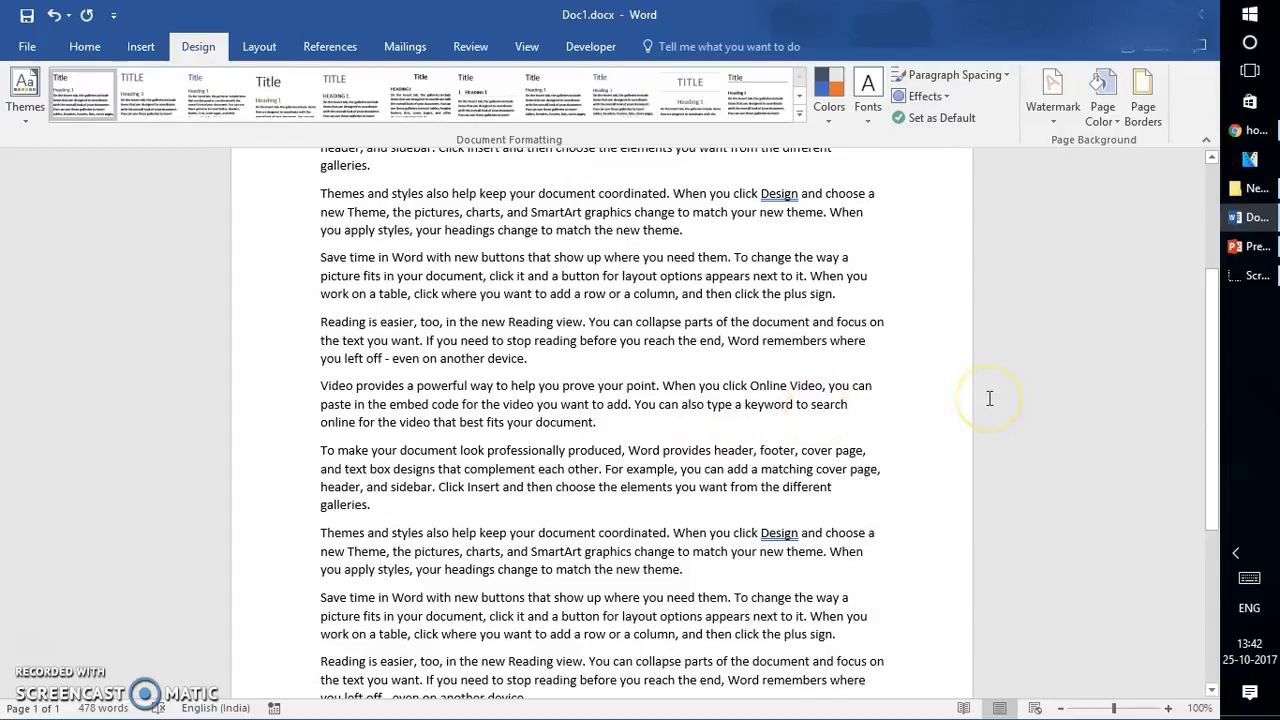